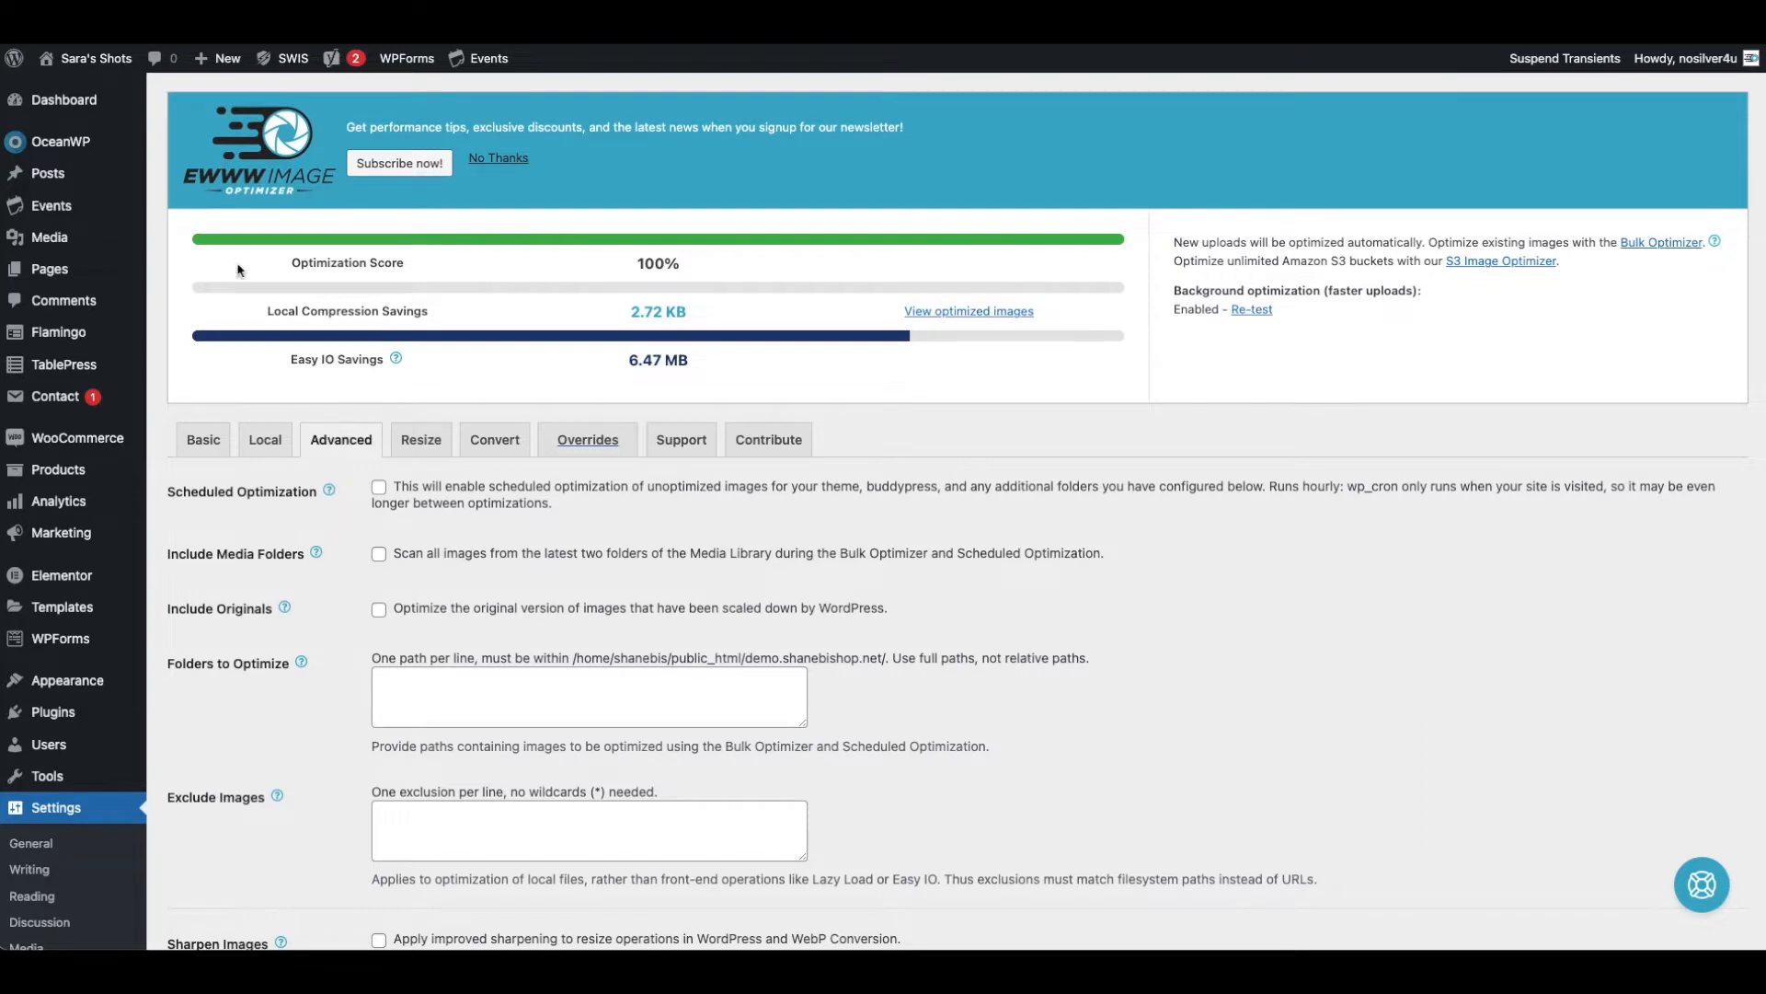
Review the resize settings, including Resize Detection, Resize Existing Images and the list of thumbnail sizes that can be disabled
{"action": "mouse_move", "coordinate": [143, 198]}
{"action": "left_click", "coordinate": [408, 460]}
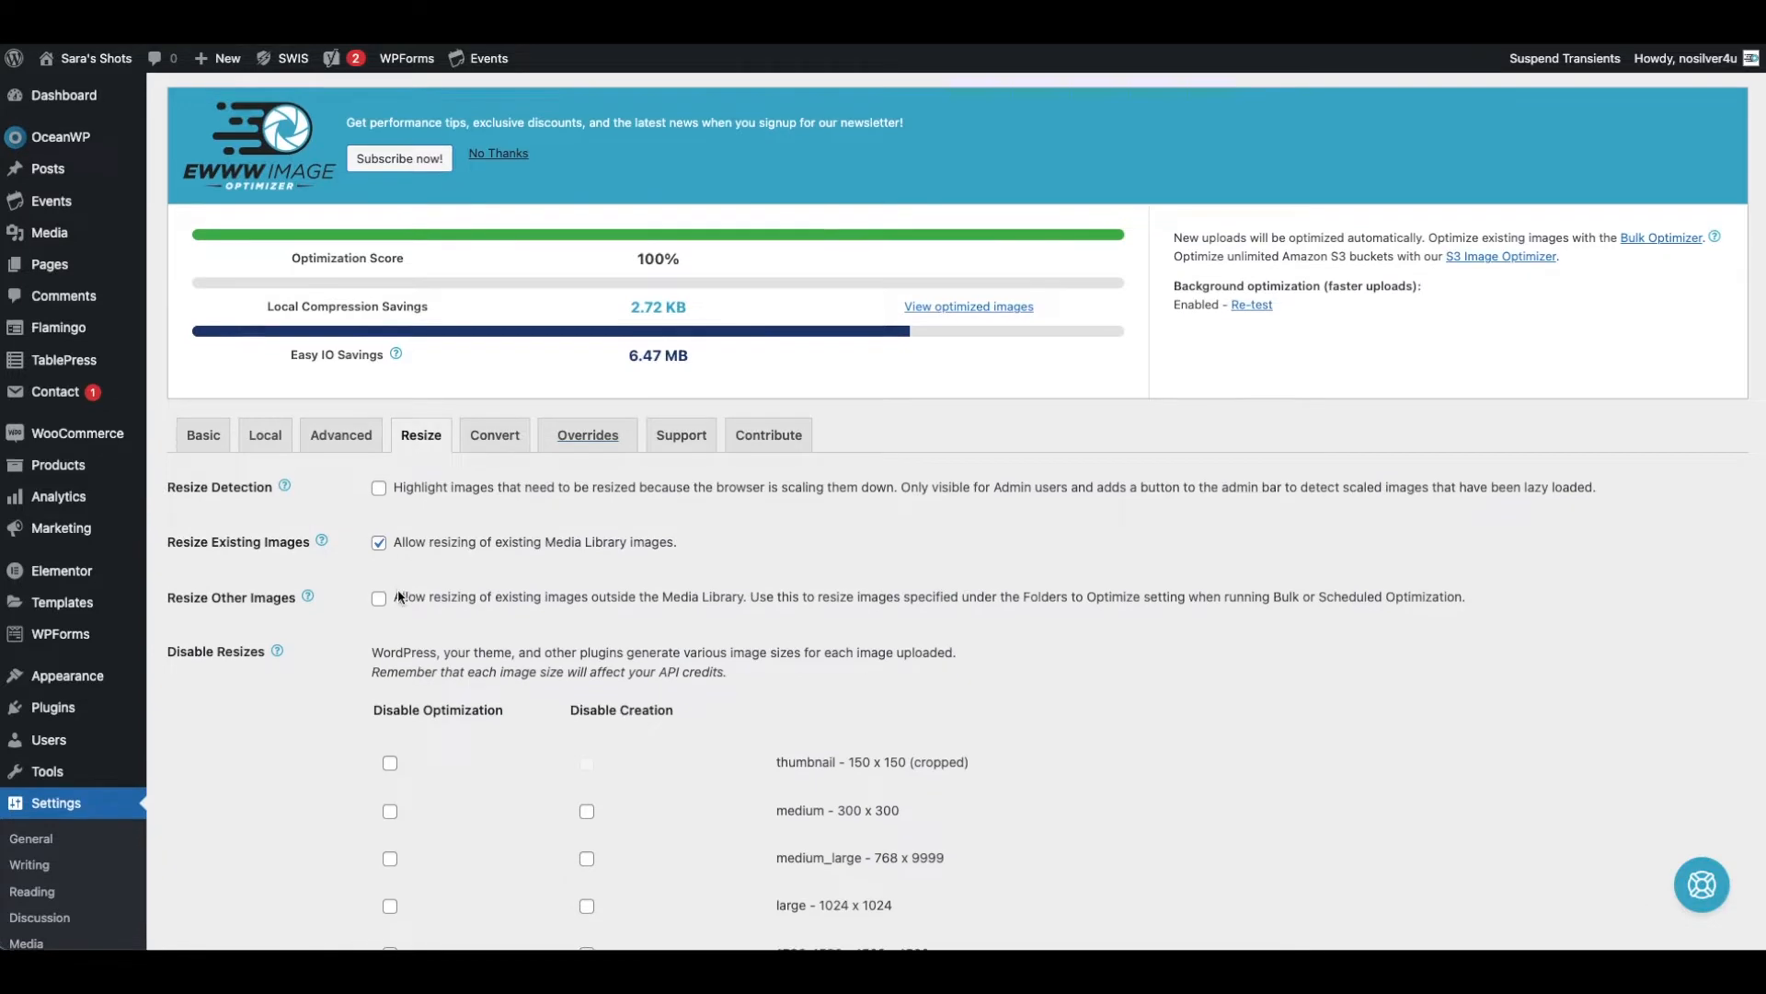
{"action": "scroll", "coordinate": [398, 589], "scroll_direction": "down", "scroll_amount": 4}
{"action": "scroll", "coordinate": [549, 673], "scroll_direction": "down", "scroll_amount": 3}
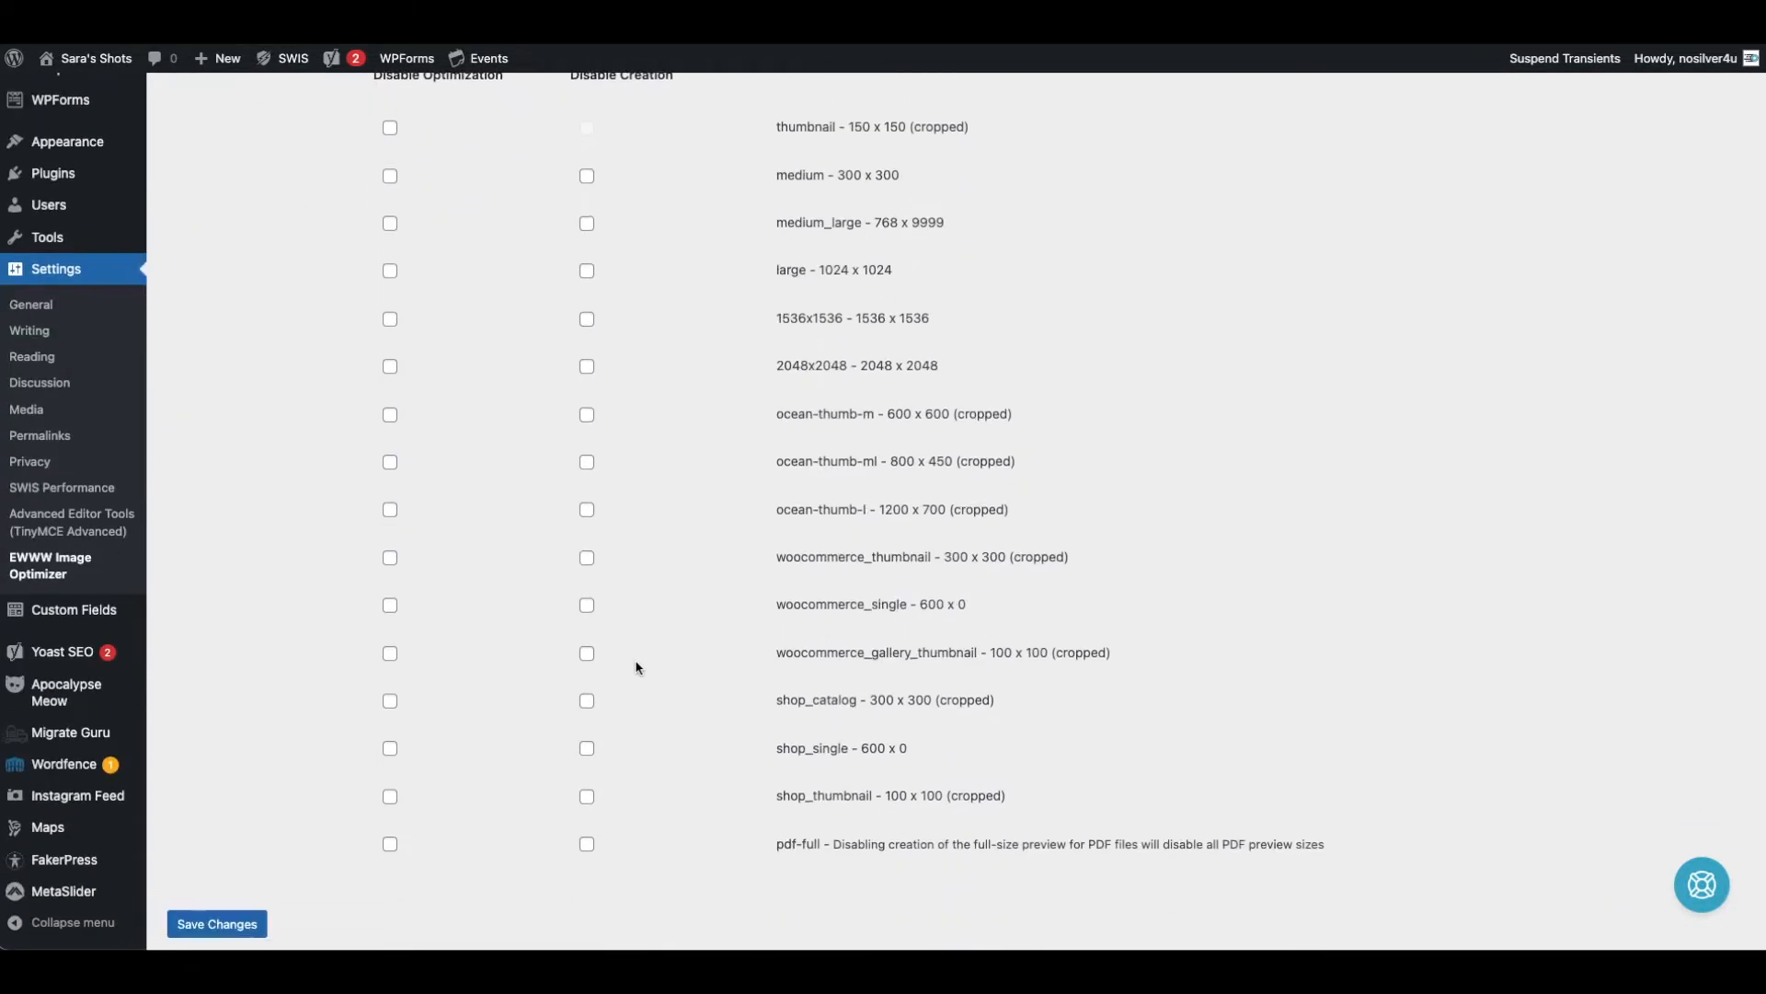
{"action": "scroll", "coordinate": [635, 667], "scroll_direction": "down", "scroll_amount": 1}
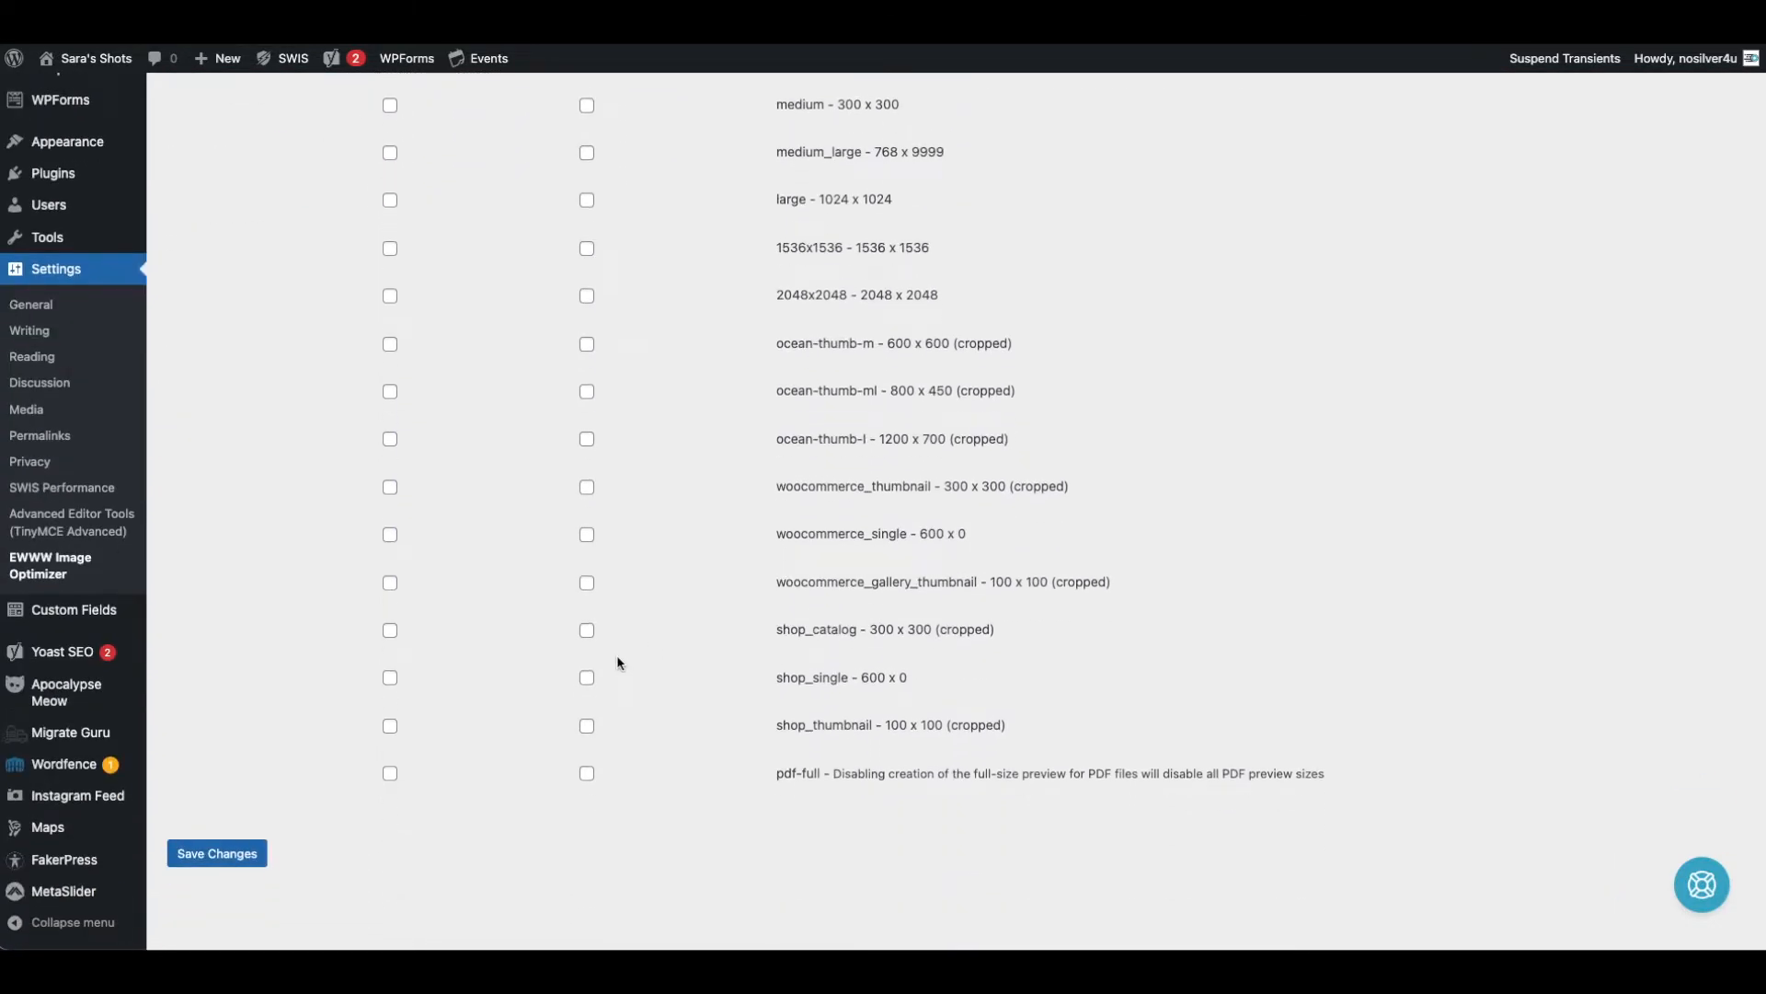
{"action": "scroll", "coordinate": [619, 662], "scroll_direction": "up", "scroll_amount": 1}
{"action": "scroll", "coordinate": [617, 656], "scroll_direction": "up", "scroll_amount": 4}
{"action": "scroll", "coordinate": [618, 656], "scroll_direction": "up", "scroll_amount": 3}
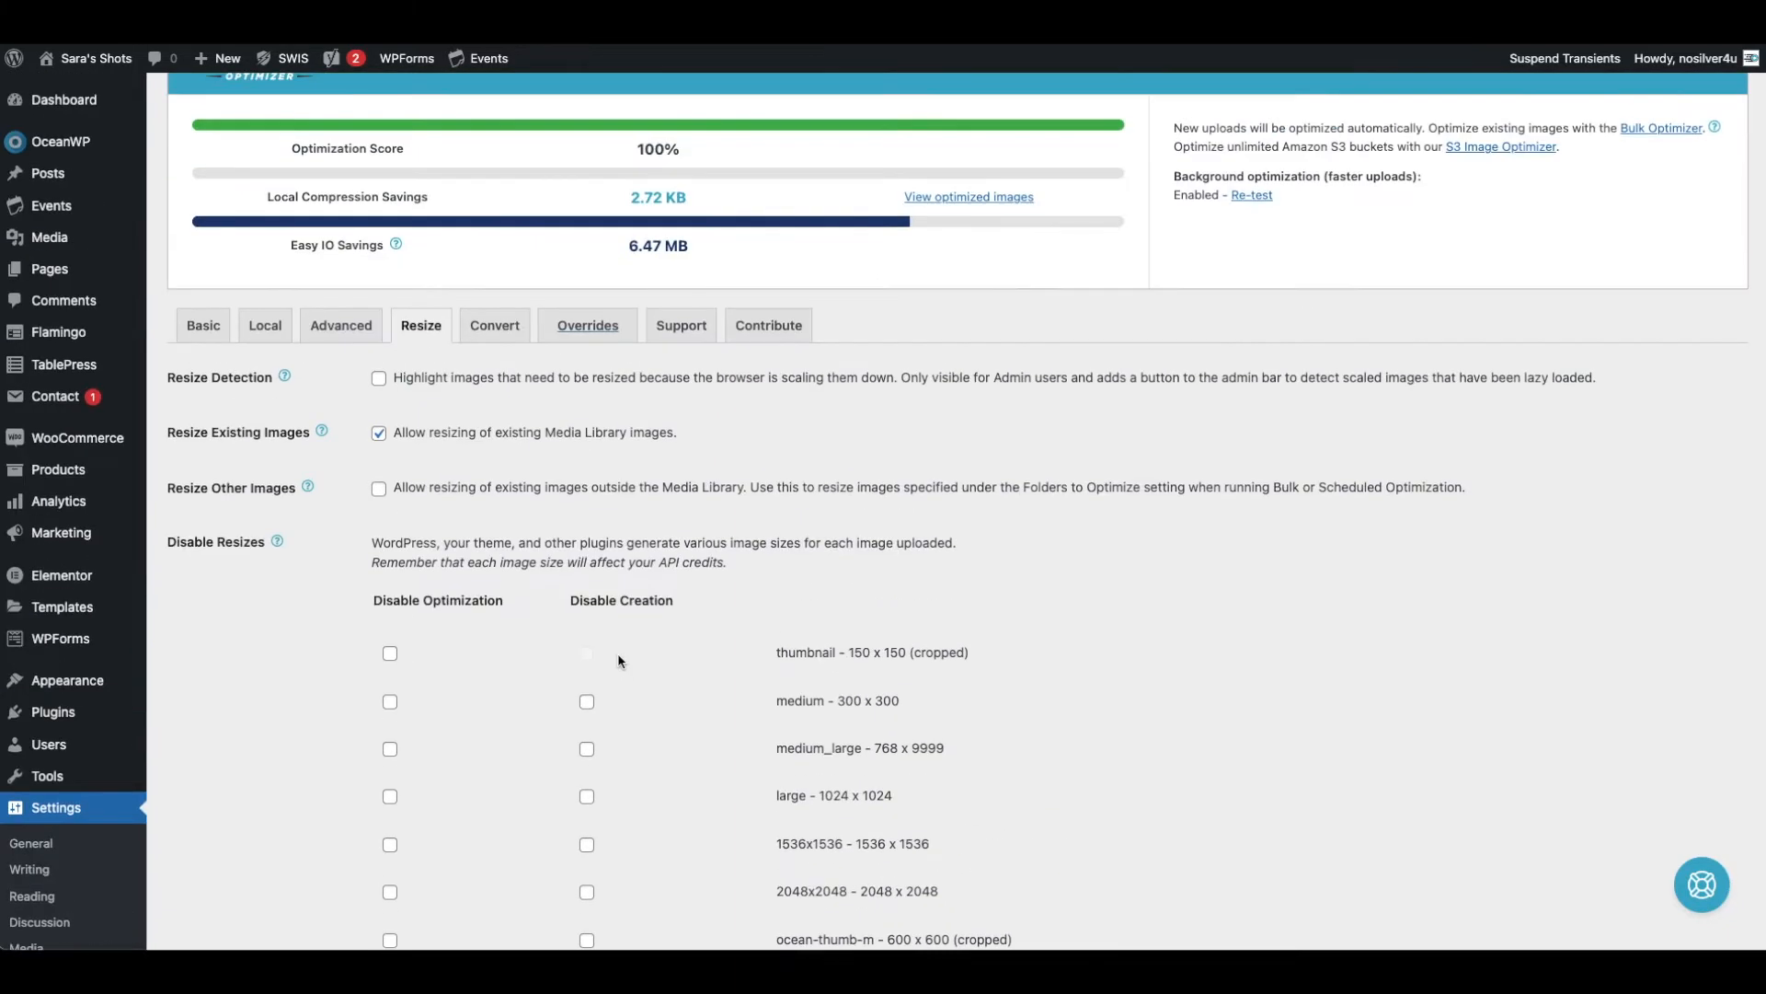
{"action": "scroll", "coordinate": [620, 659], "scroll_direction": "up", "scroll_amount": 1}
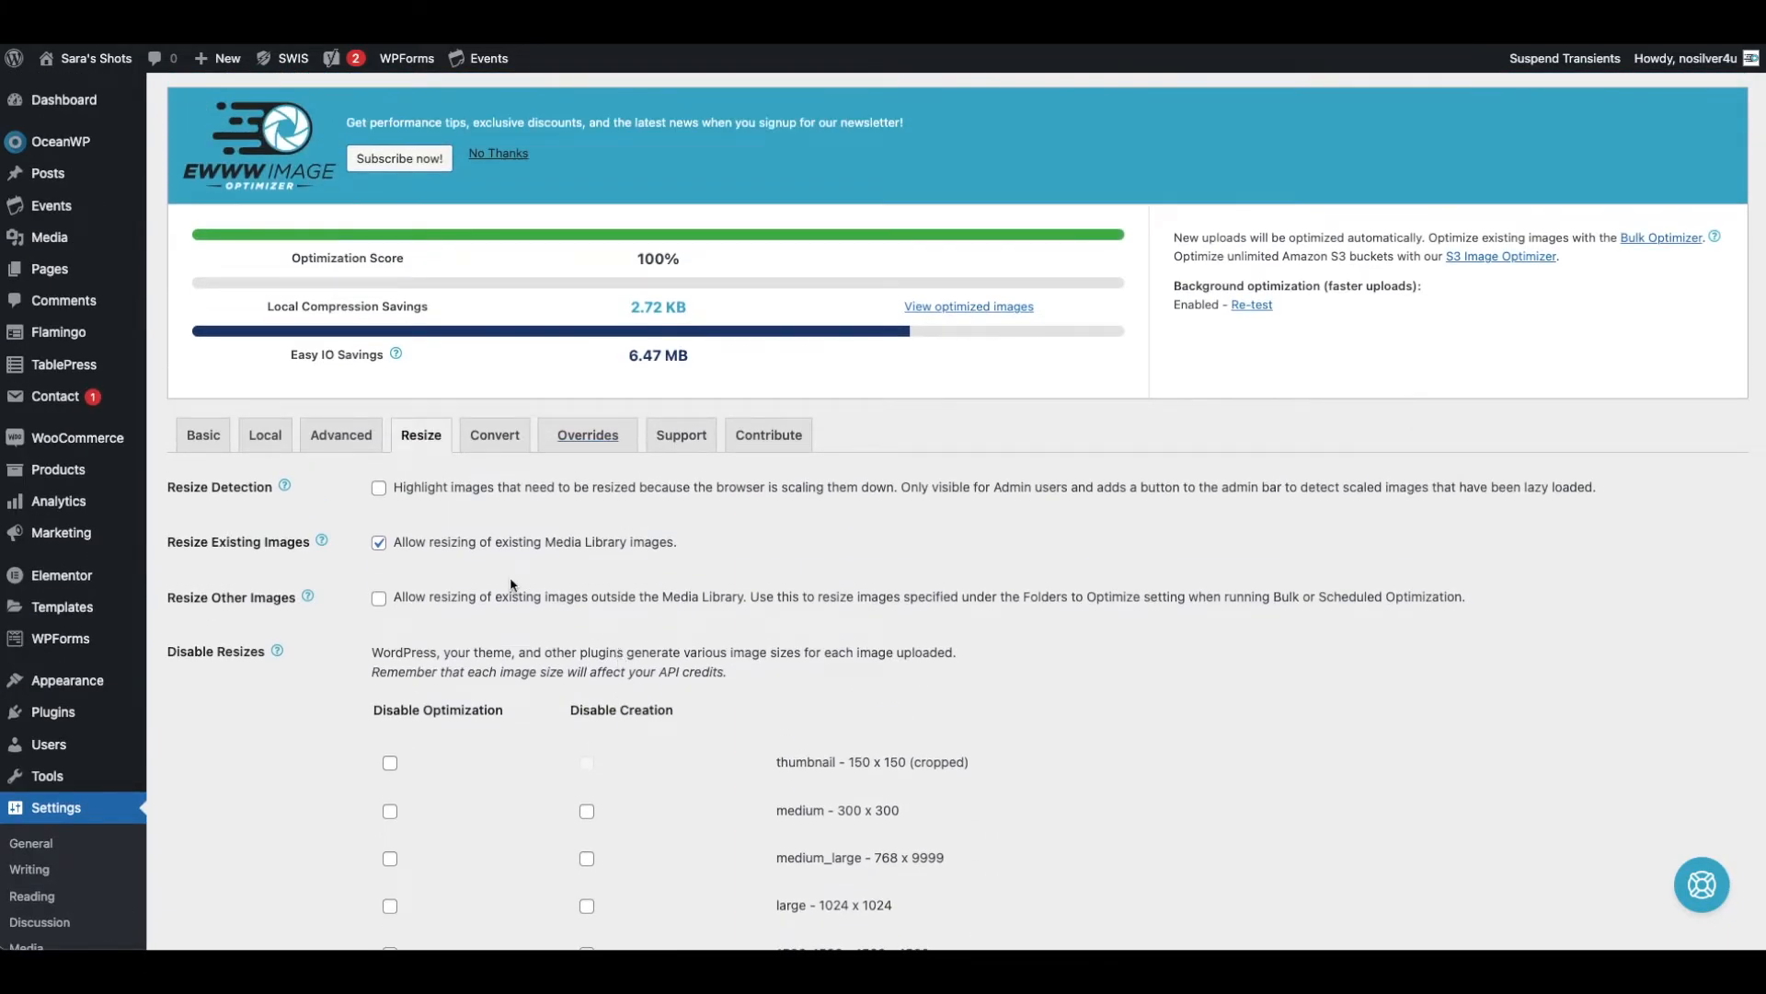
Add the site's full root path followed by wp-content/uploads/ to the advanced Folders to Optimize setting and save the changes
{"action": "left_click", "coordinate": [340, 436]}
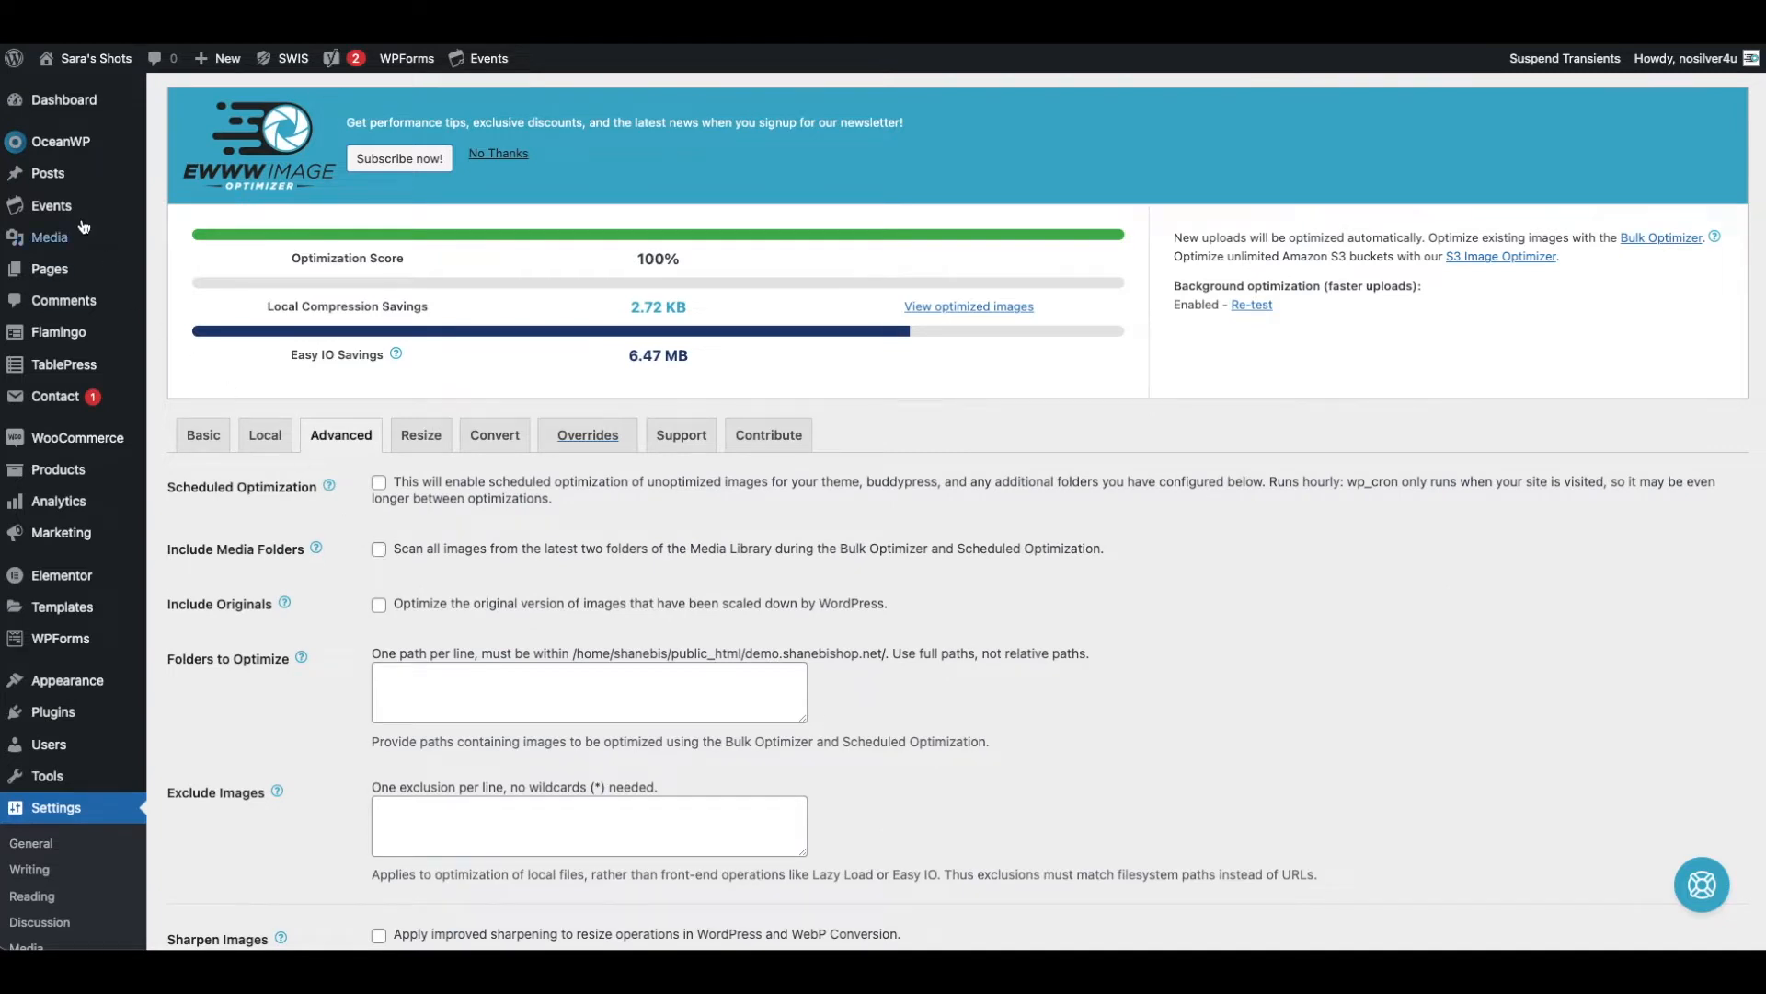
{"action": "mouse_move", "coordinate": [82, 219]}
{"action": "left_click", "coordinate": [379, 550]}
{"action": "left_click", "coordinate": [380, 553]}
{"action": "left_click_drag", "start_coordinate": [574, 656], "coordinate": [886, 656]}
{"action": "key", "text": "ctrl+c"}
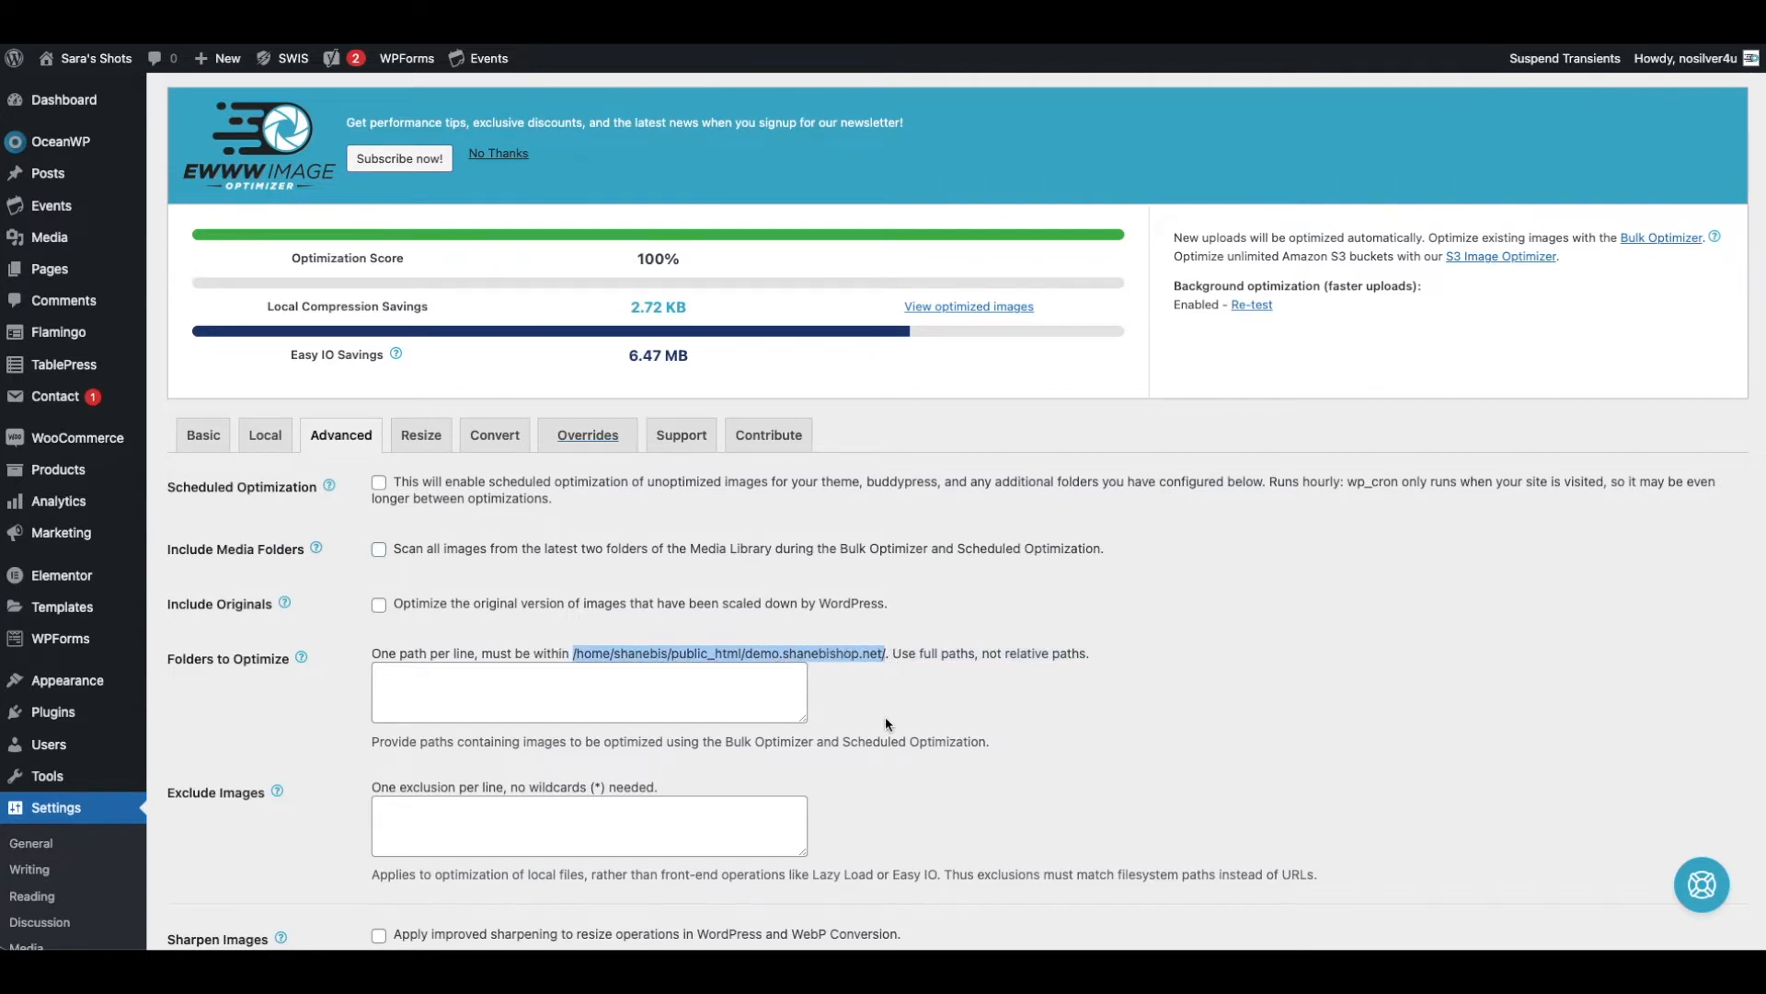
{"action": "left_click", "coordinate": [547, 681]}
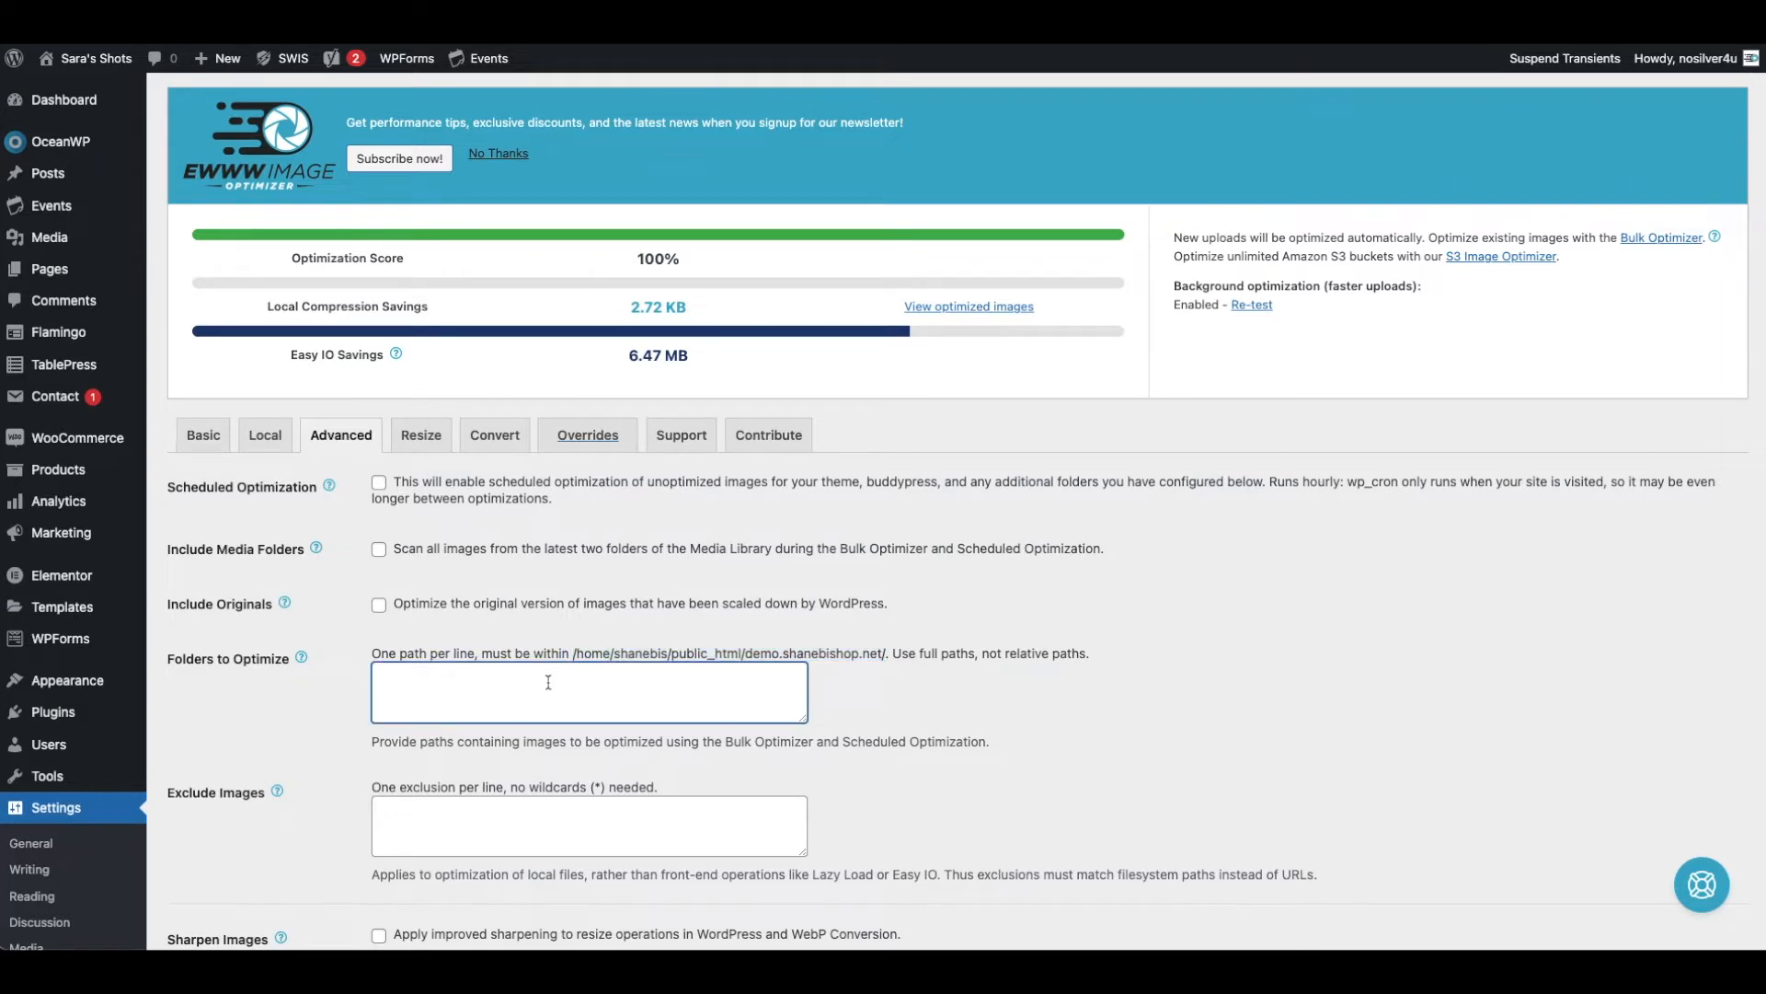
{"action": "key", "text": "ctrl+v"}
{"action": "type", "text": "wp"}
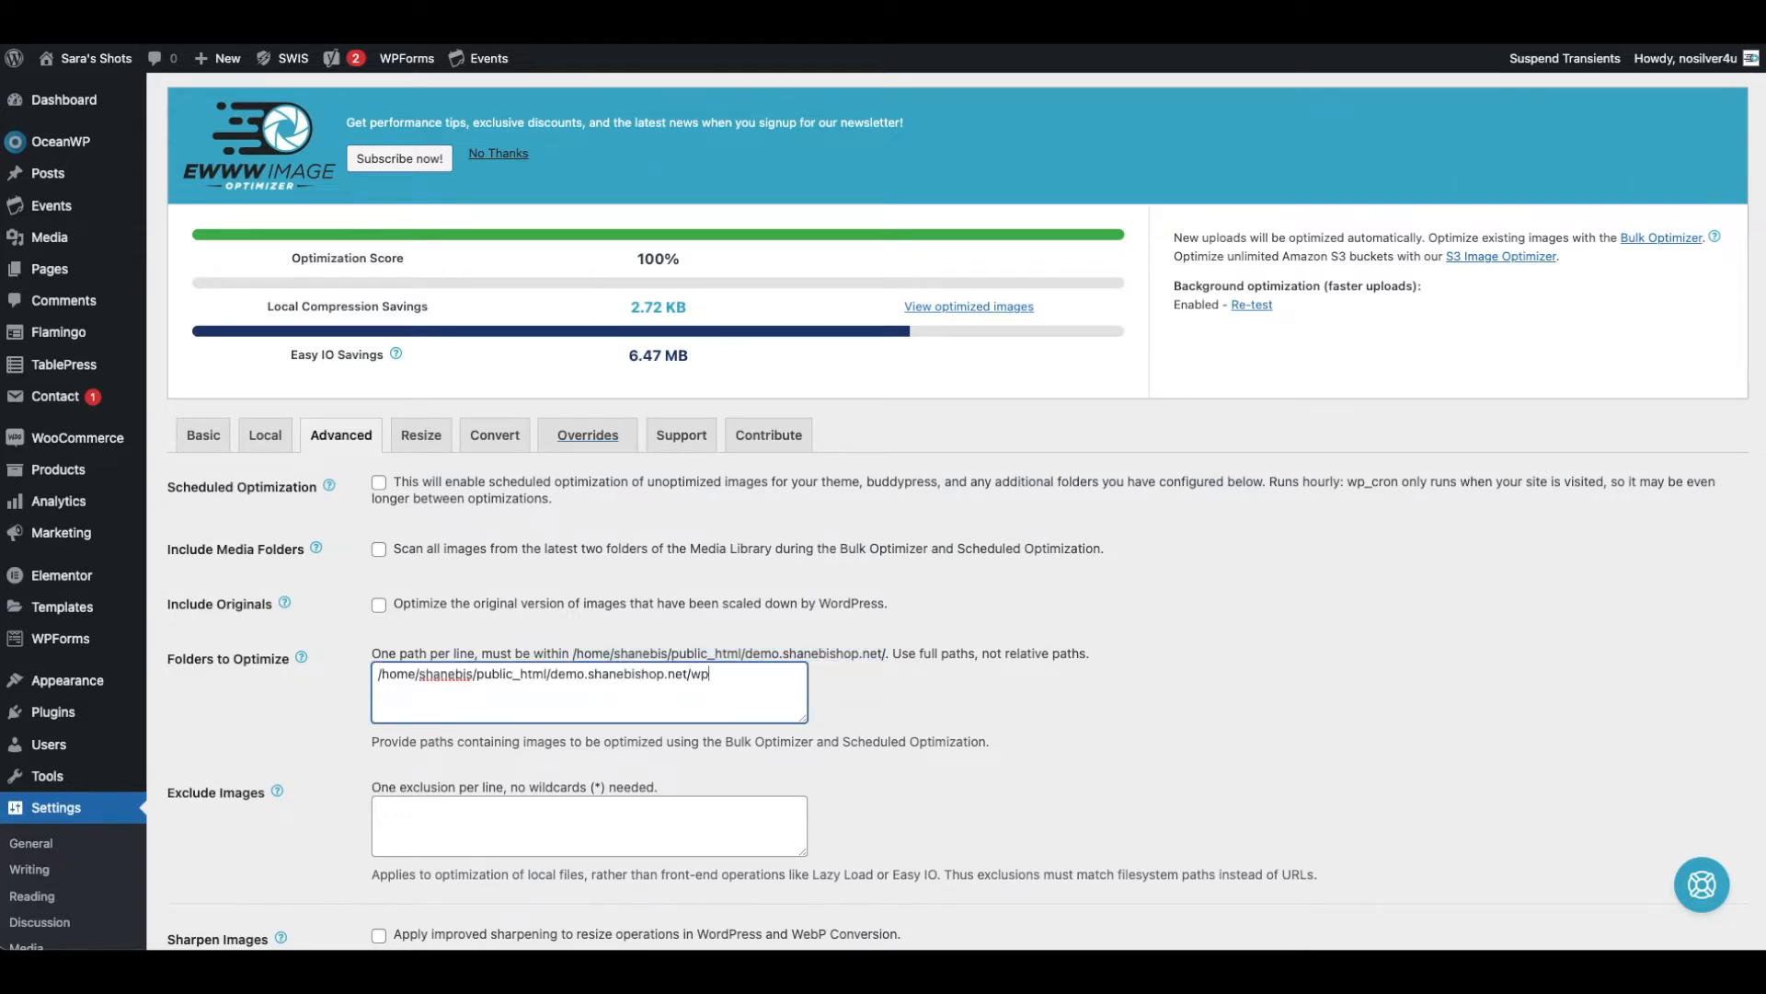
{"action": "type", "text": "-content/uploads/"}
{"action": "scroll", "coordinate": [324, 786], "scroll_direction": "down", "scroll_amount": 5}
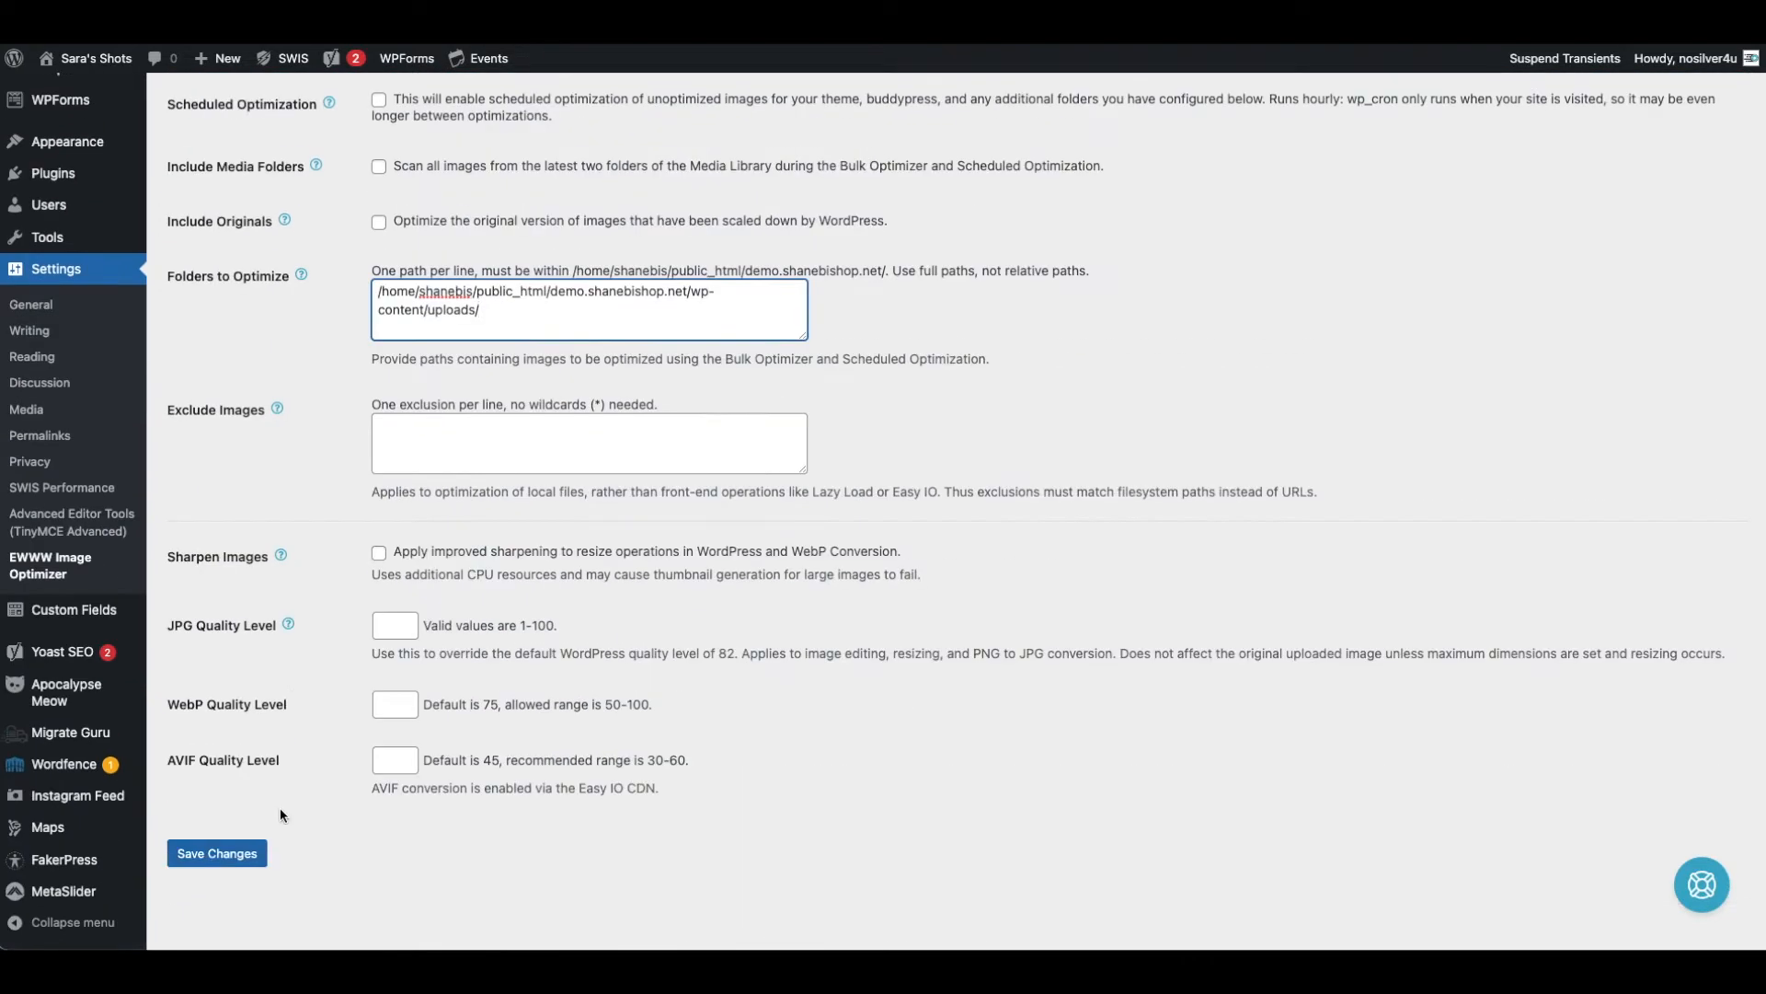
{"action": "left_click", "coordinate": [221, 855]}
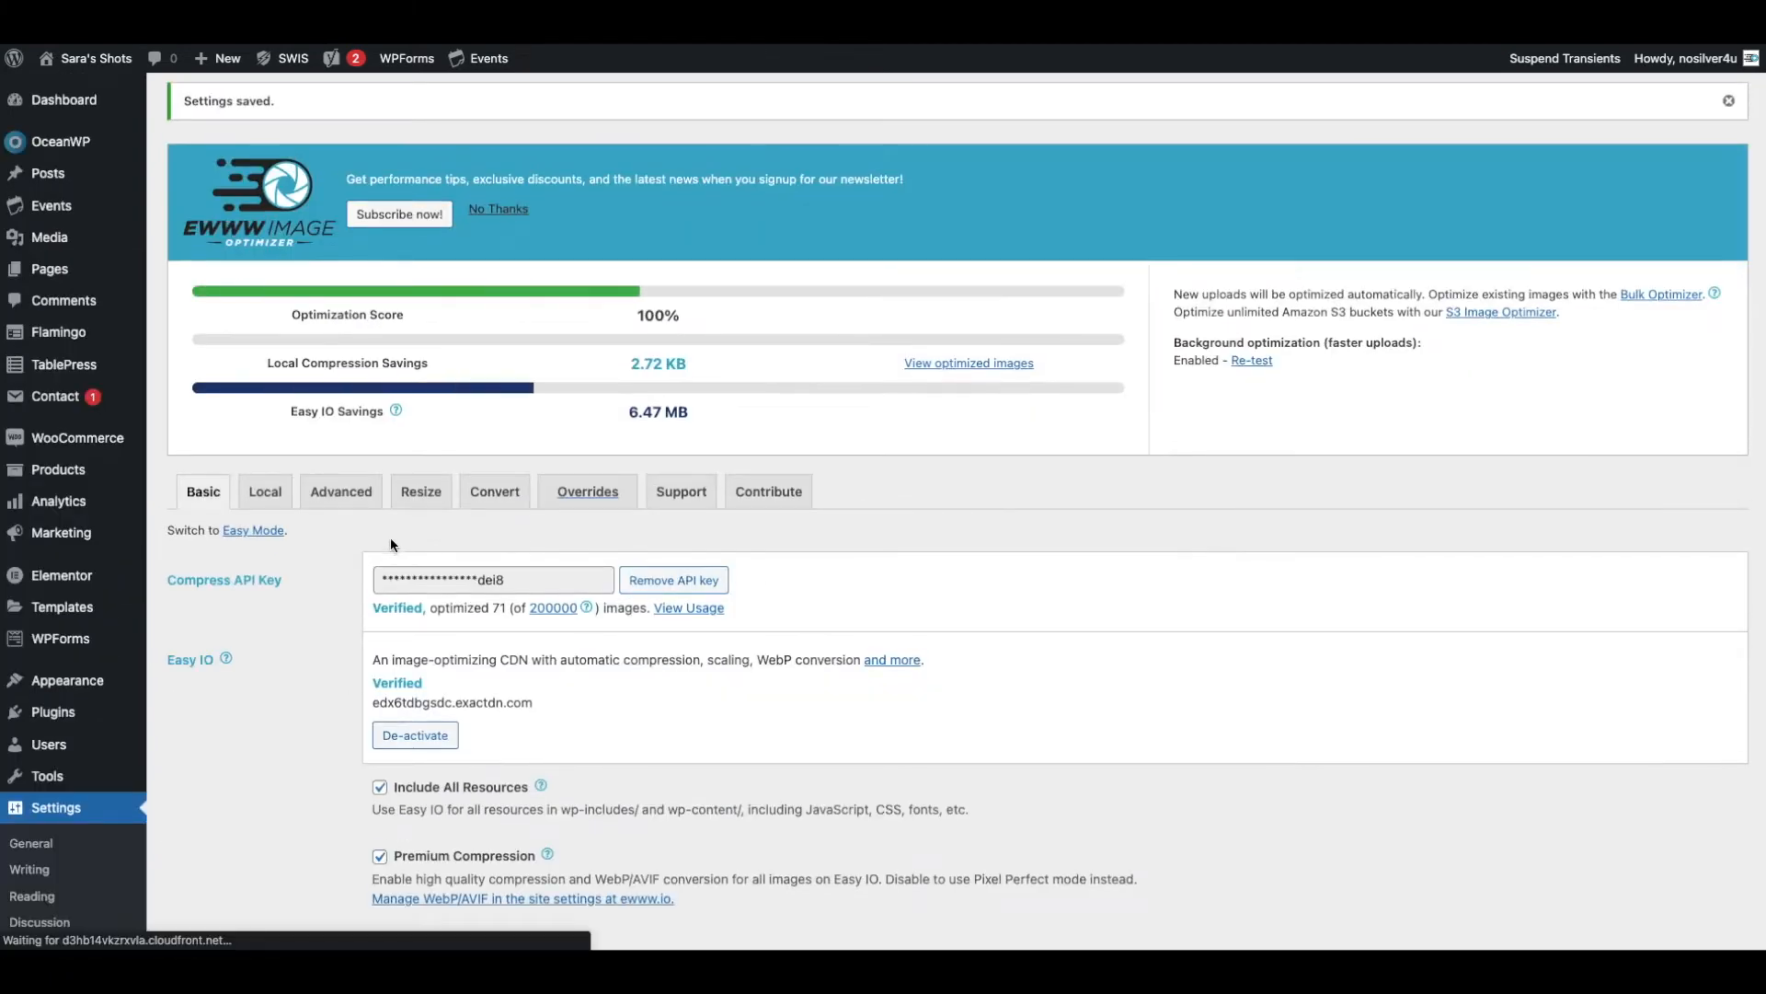
Enable Scheduled Optimization and Include Media Folders in the advanced settings
{"action": "left_click", "coordinate": [340, 492]}
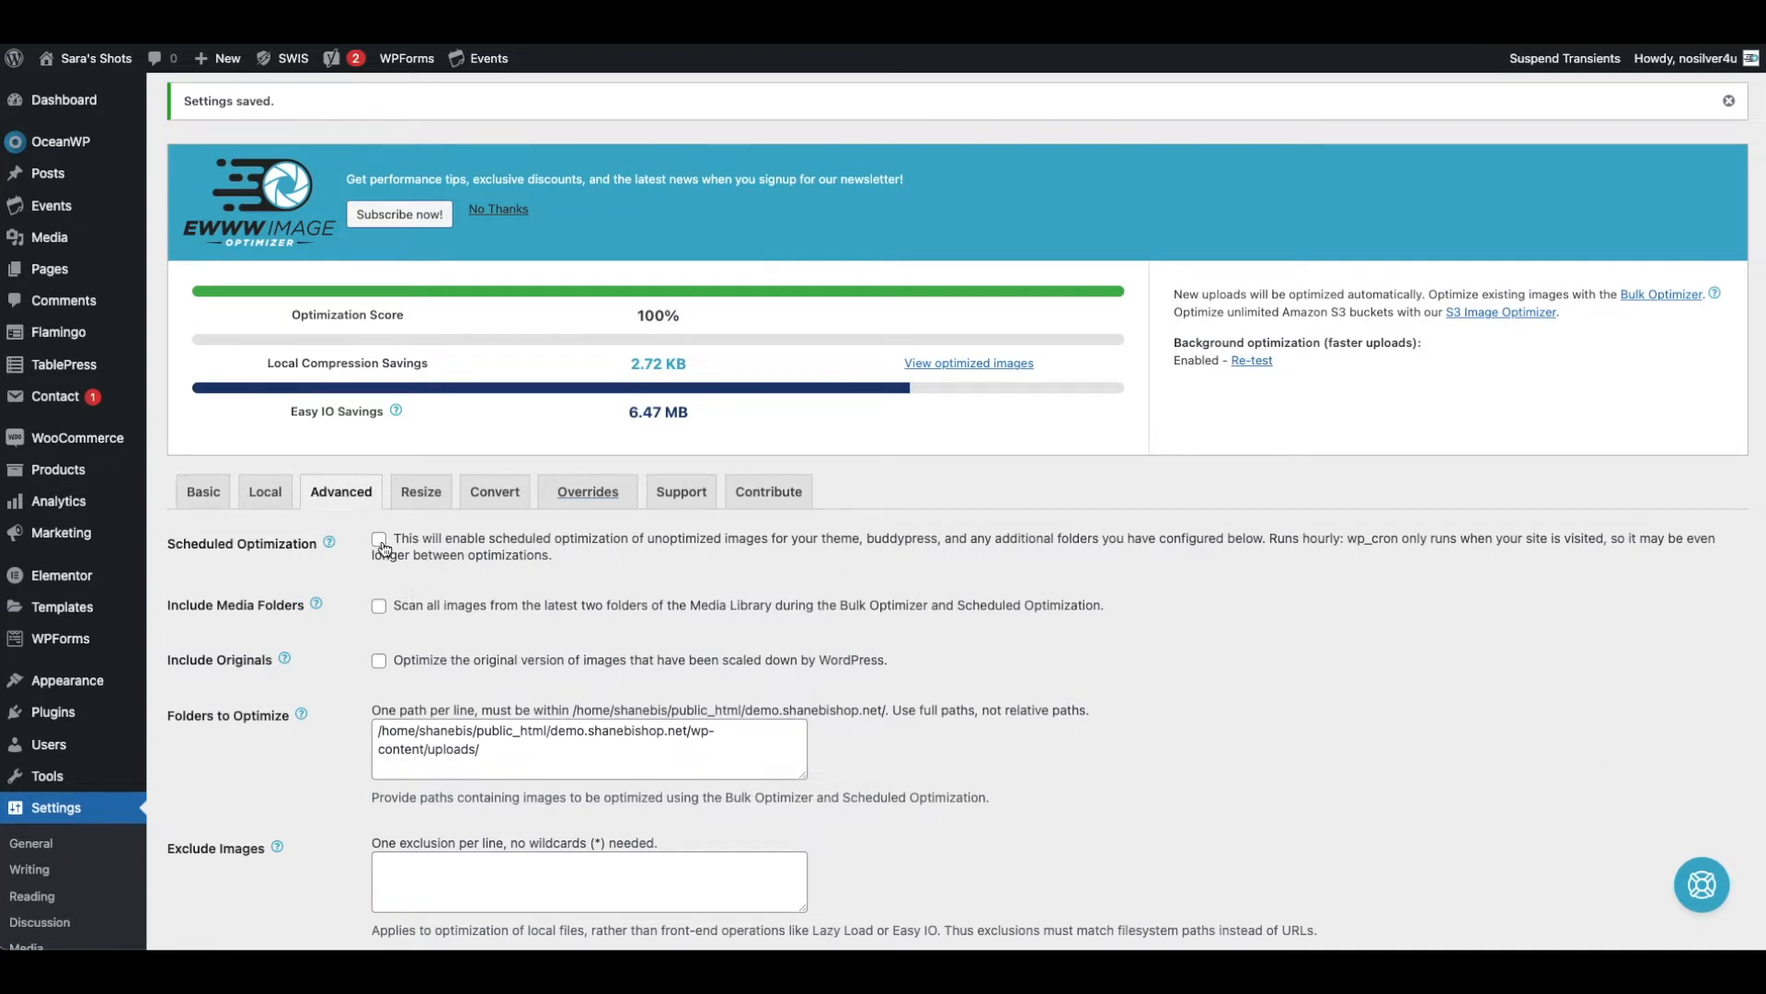
{"action": "left_click_drag", "start_coordinate": [492, 754], "coordinate": [433, 722]}
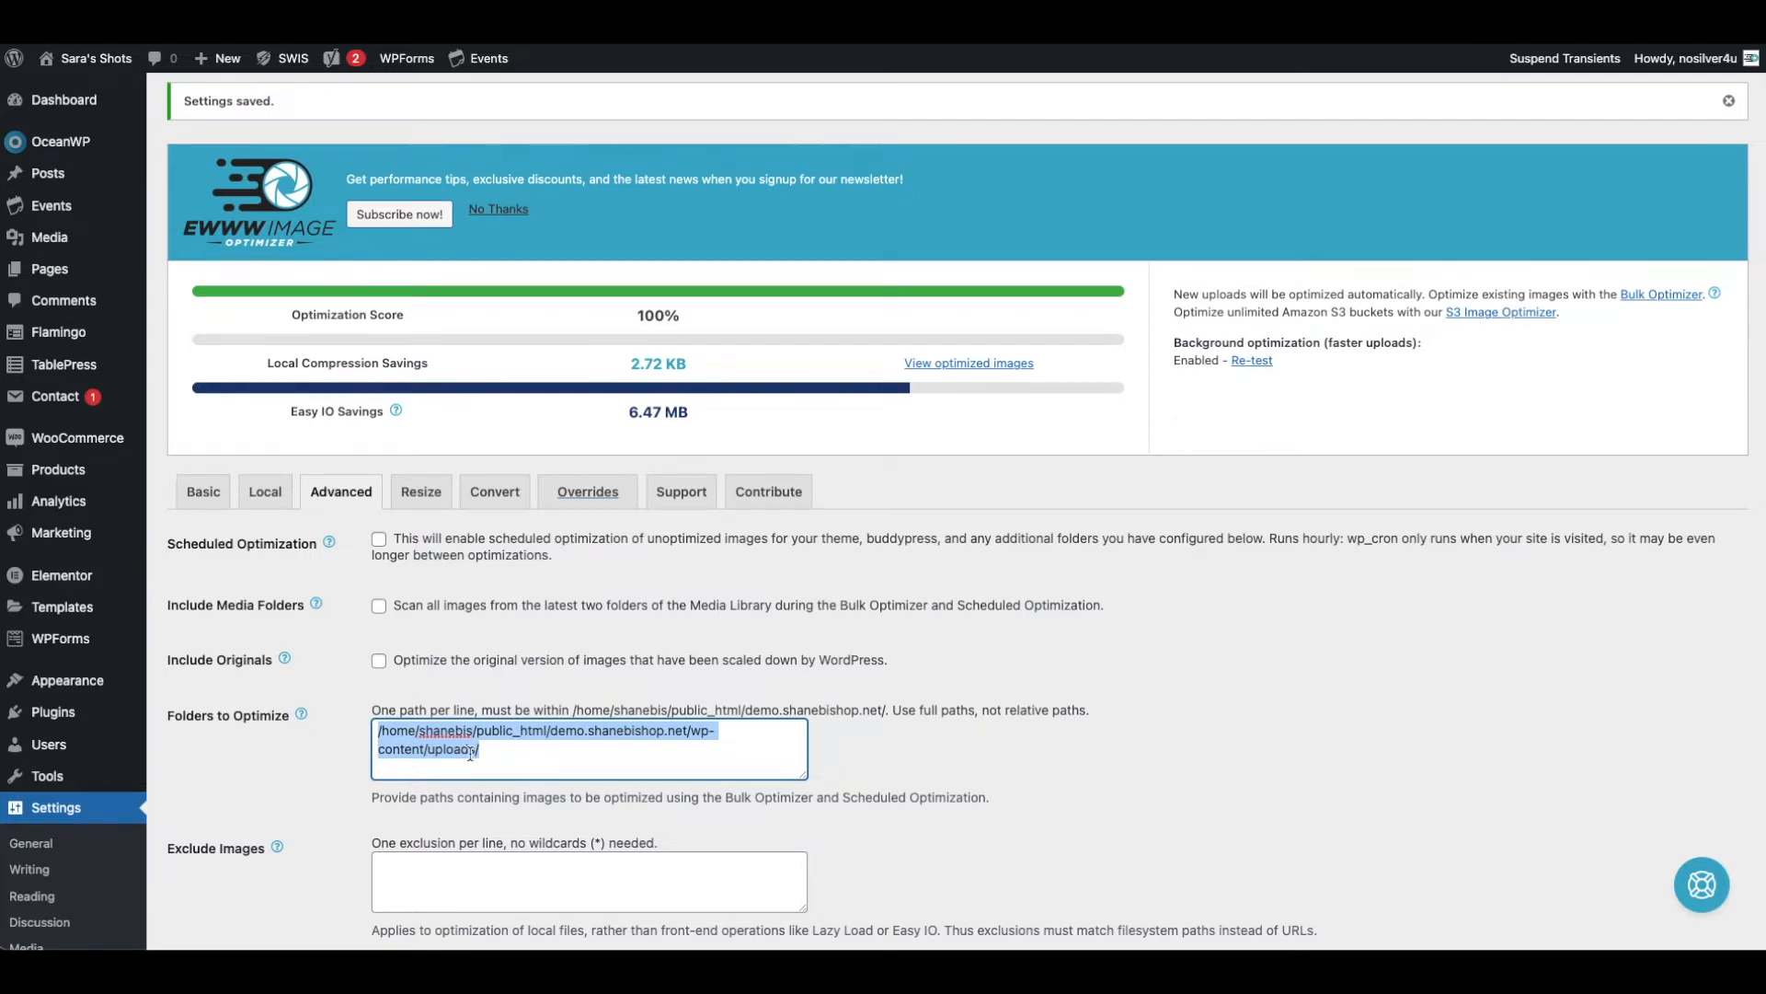
{"action": "left_click", "coordinate": [379, 541]}
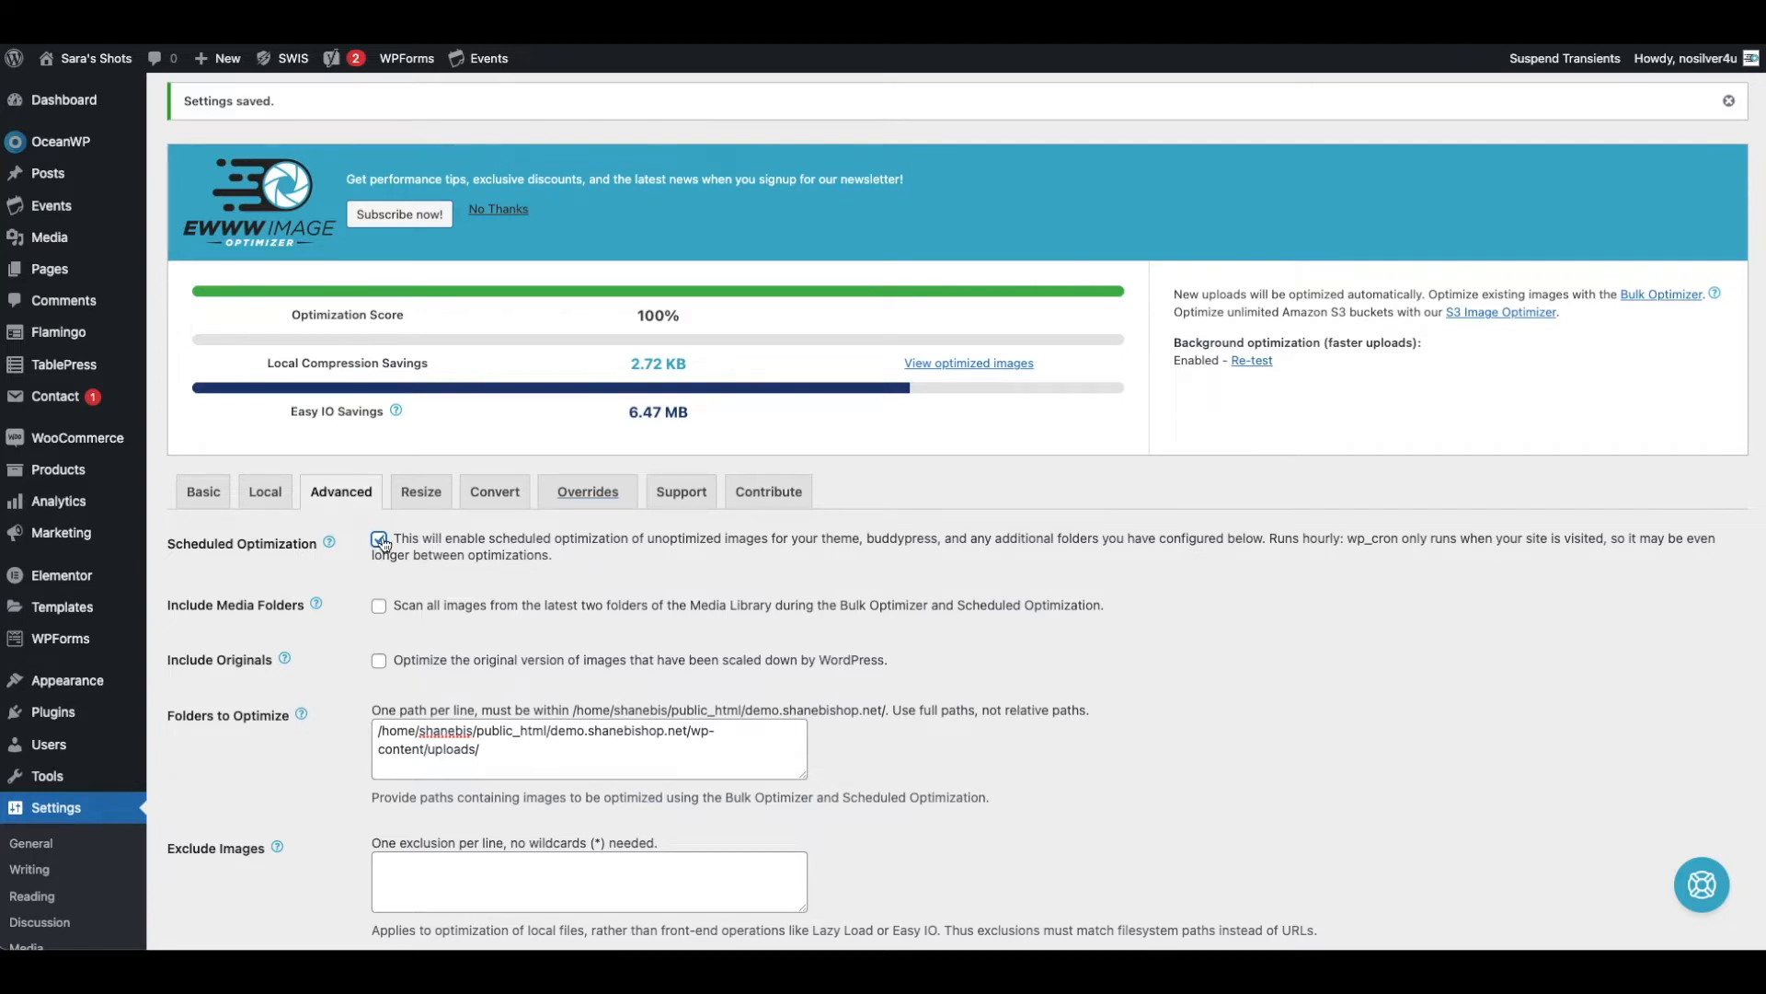
{"action": "left_click", "coordinate": [379, 607]}
Clear the uploads folder path from the Folders to Optimize setting
{"action": "left_click_drag", "start_coordinate": [491, 756], "coordinate": [374, 697]}
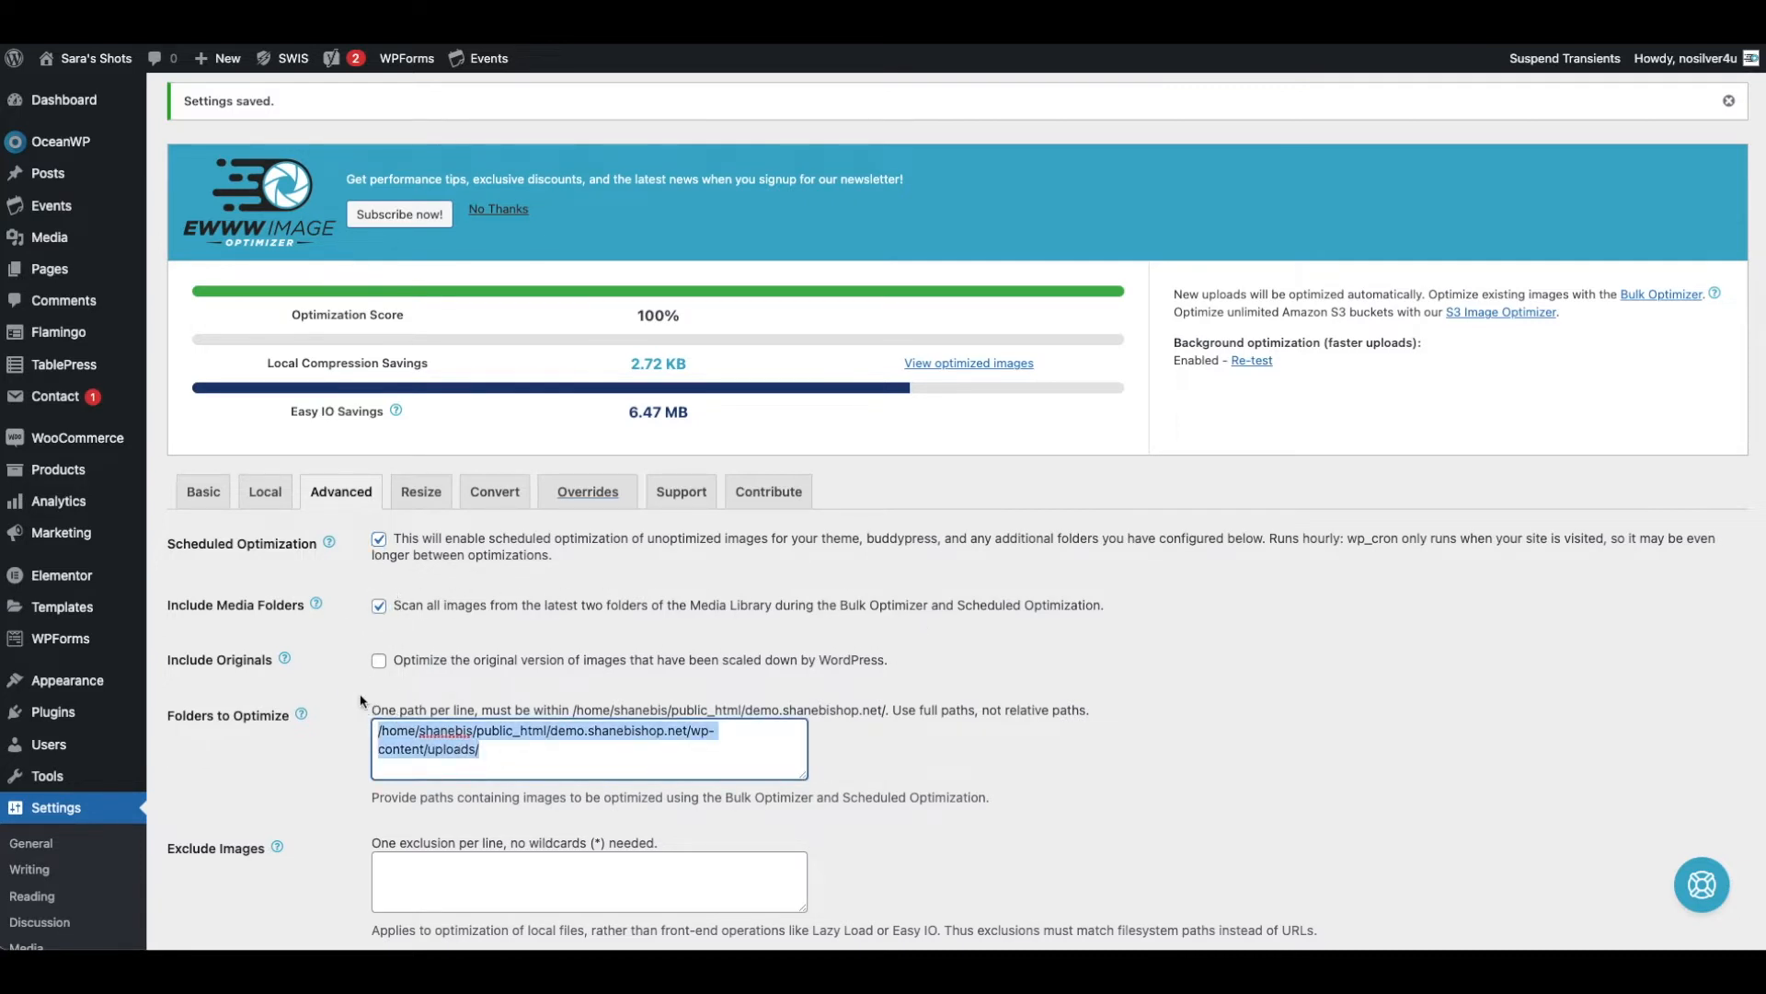
{"action": "key", "text": "BackSpace"}
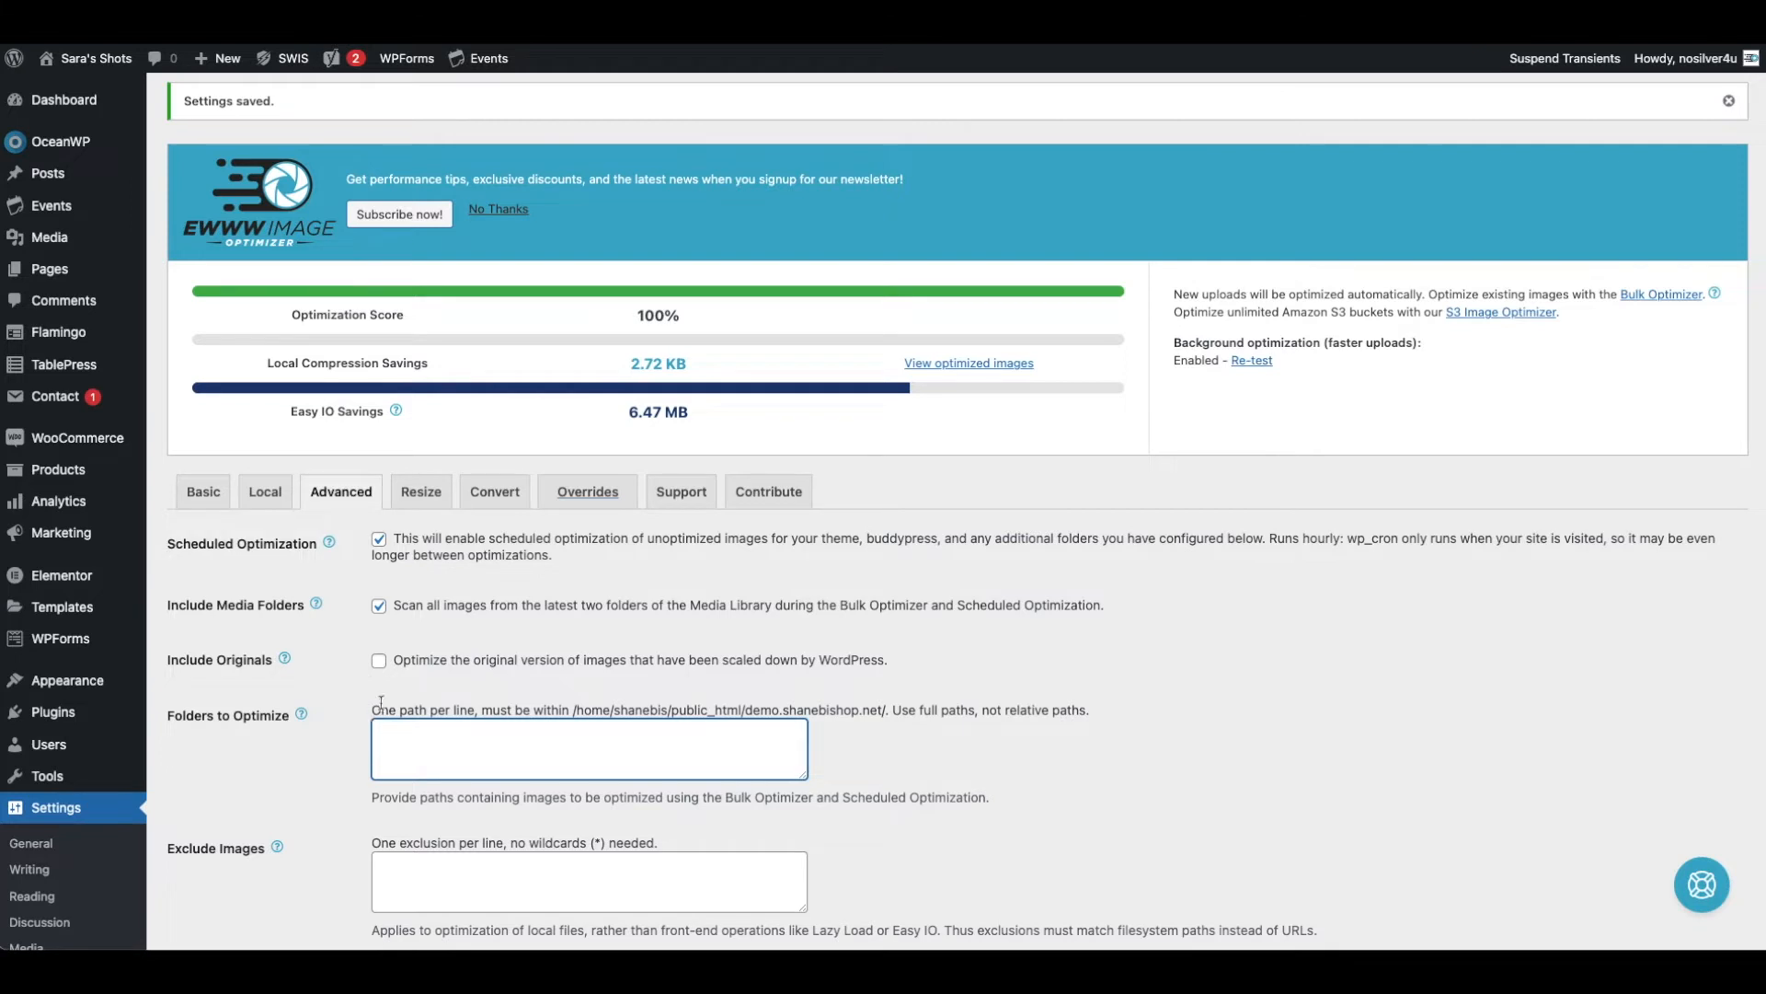
Turn off Include Media Folders and Scheduled Optimization
{"action": "left_click", "coordinate": [380, 540]}
{"action": "left_click", "coordinate": [380, 543]}
{"action": "left_click", "coordinate": [417, 726]}
{"action": "left_click", "coordinate": [380, 609]}
{"action": "left_click", "coordinate": [380, 543]}
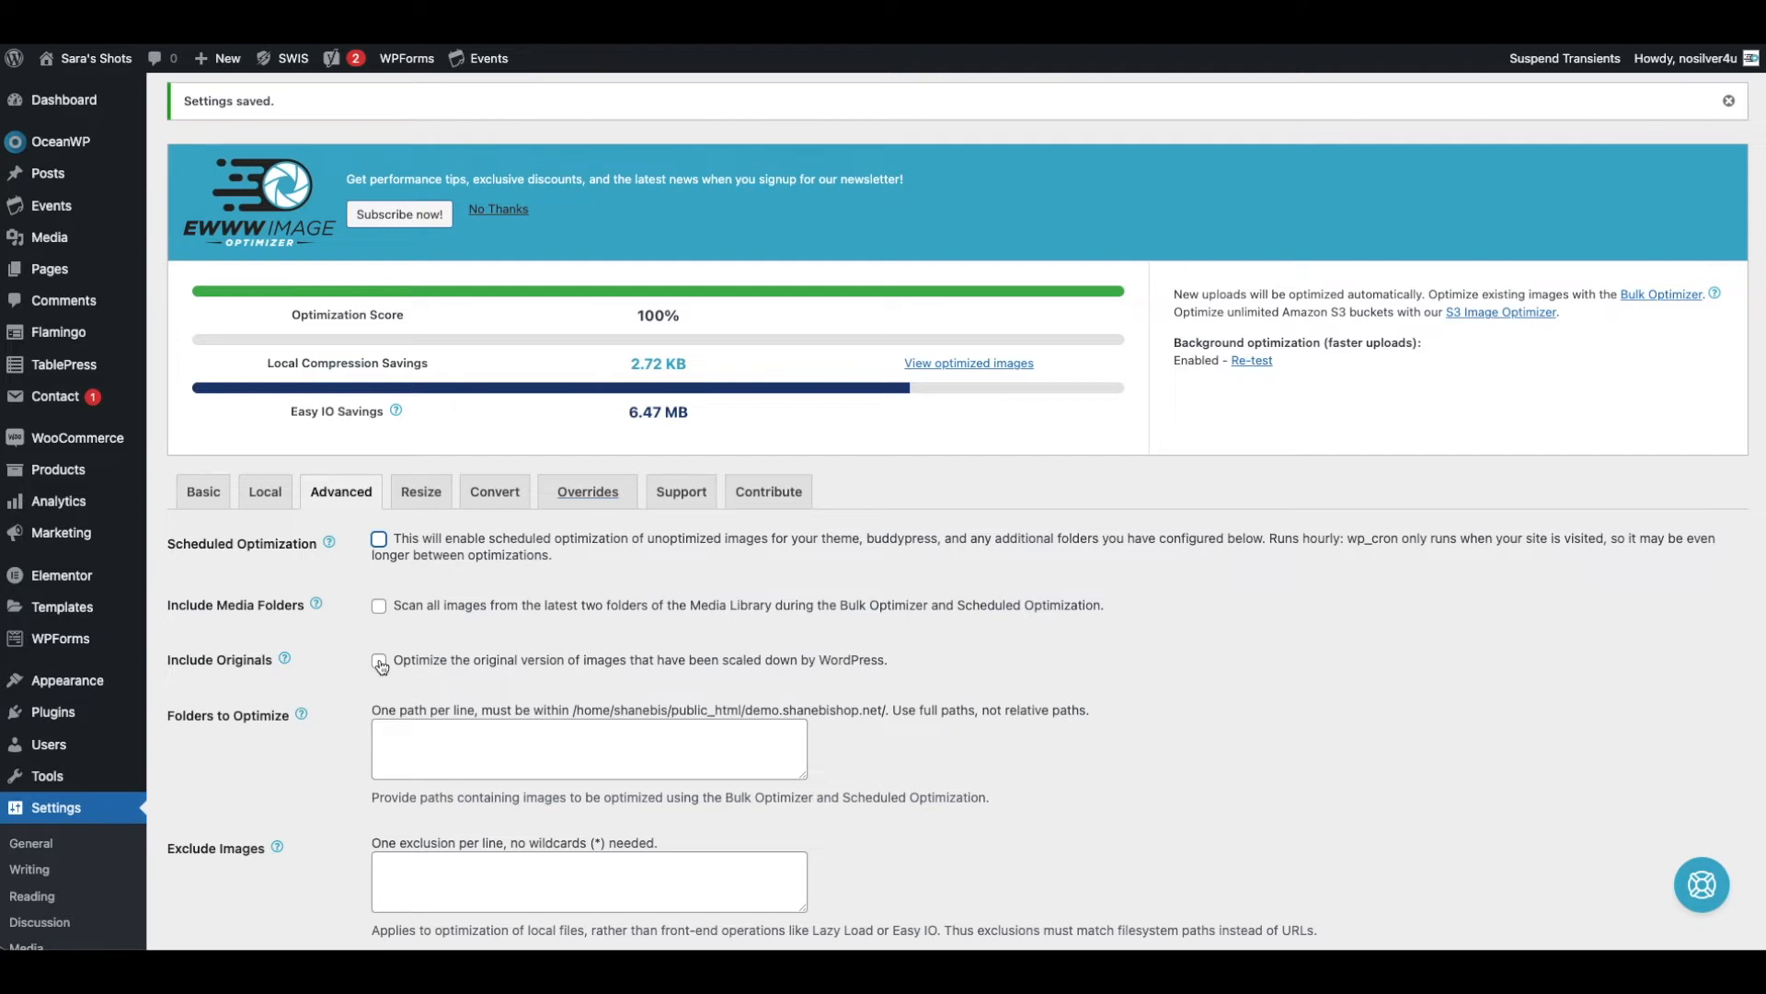
Check the Resize Images dimensions in the basic settings, and enable Include Originals in the advanced settings
{"action": "left_click", "coordinate": [200, 495]}
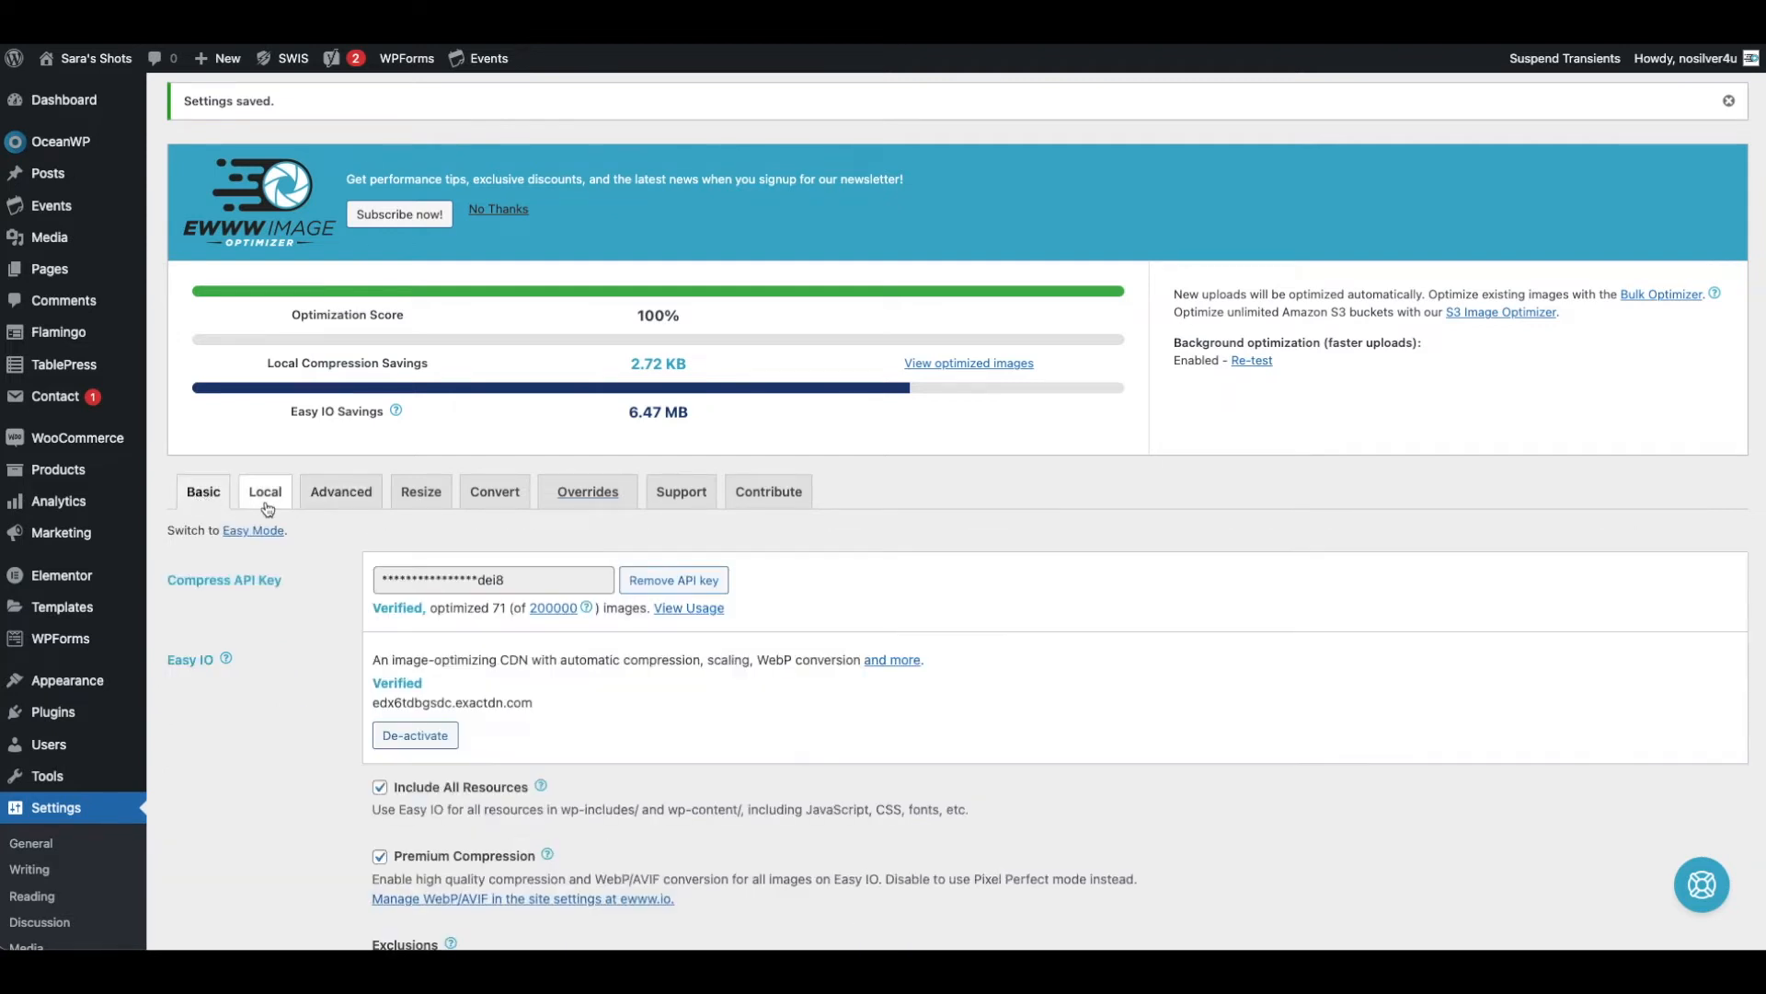
{"action": "scroll", "coordinate": [398, 776], "scroll_direction": "down", "scroll_amount": 6}
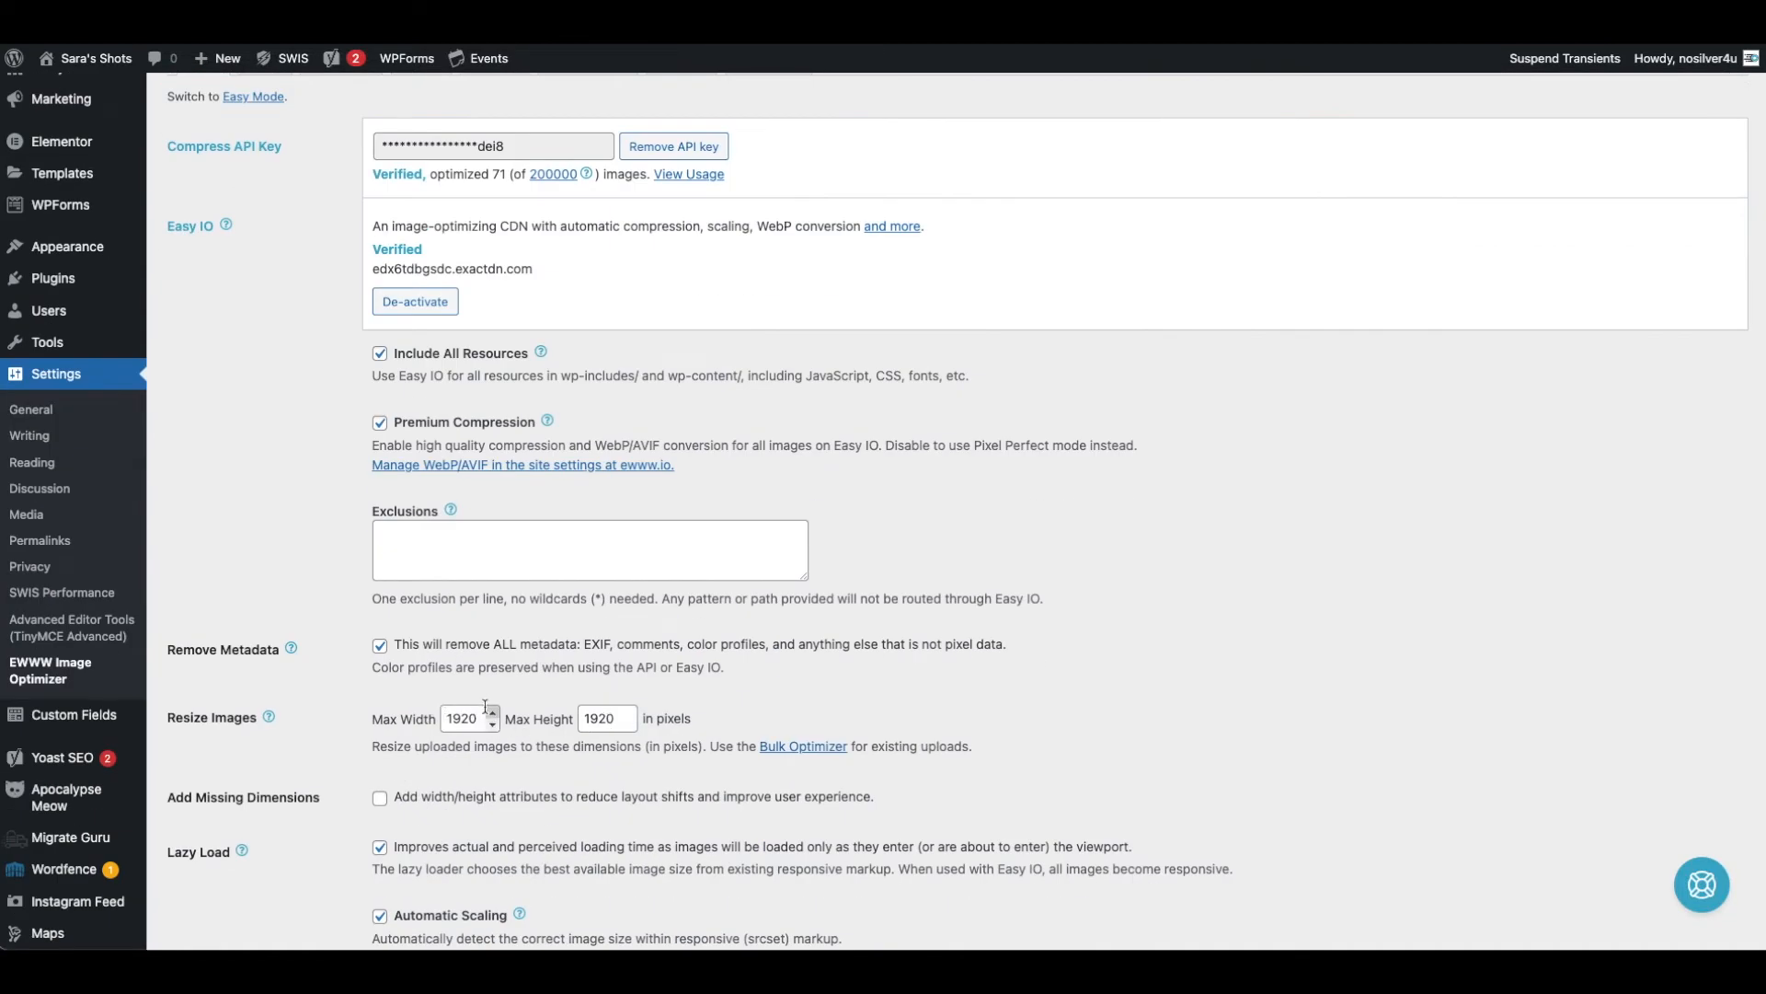
{"action": "scroll", "coordinate": [485, 709], "scroll_direction": "up", "scroll_amount": 5}
{"action": "left_click", "coordinate": [357, 481]}
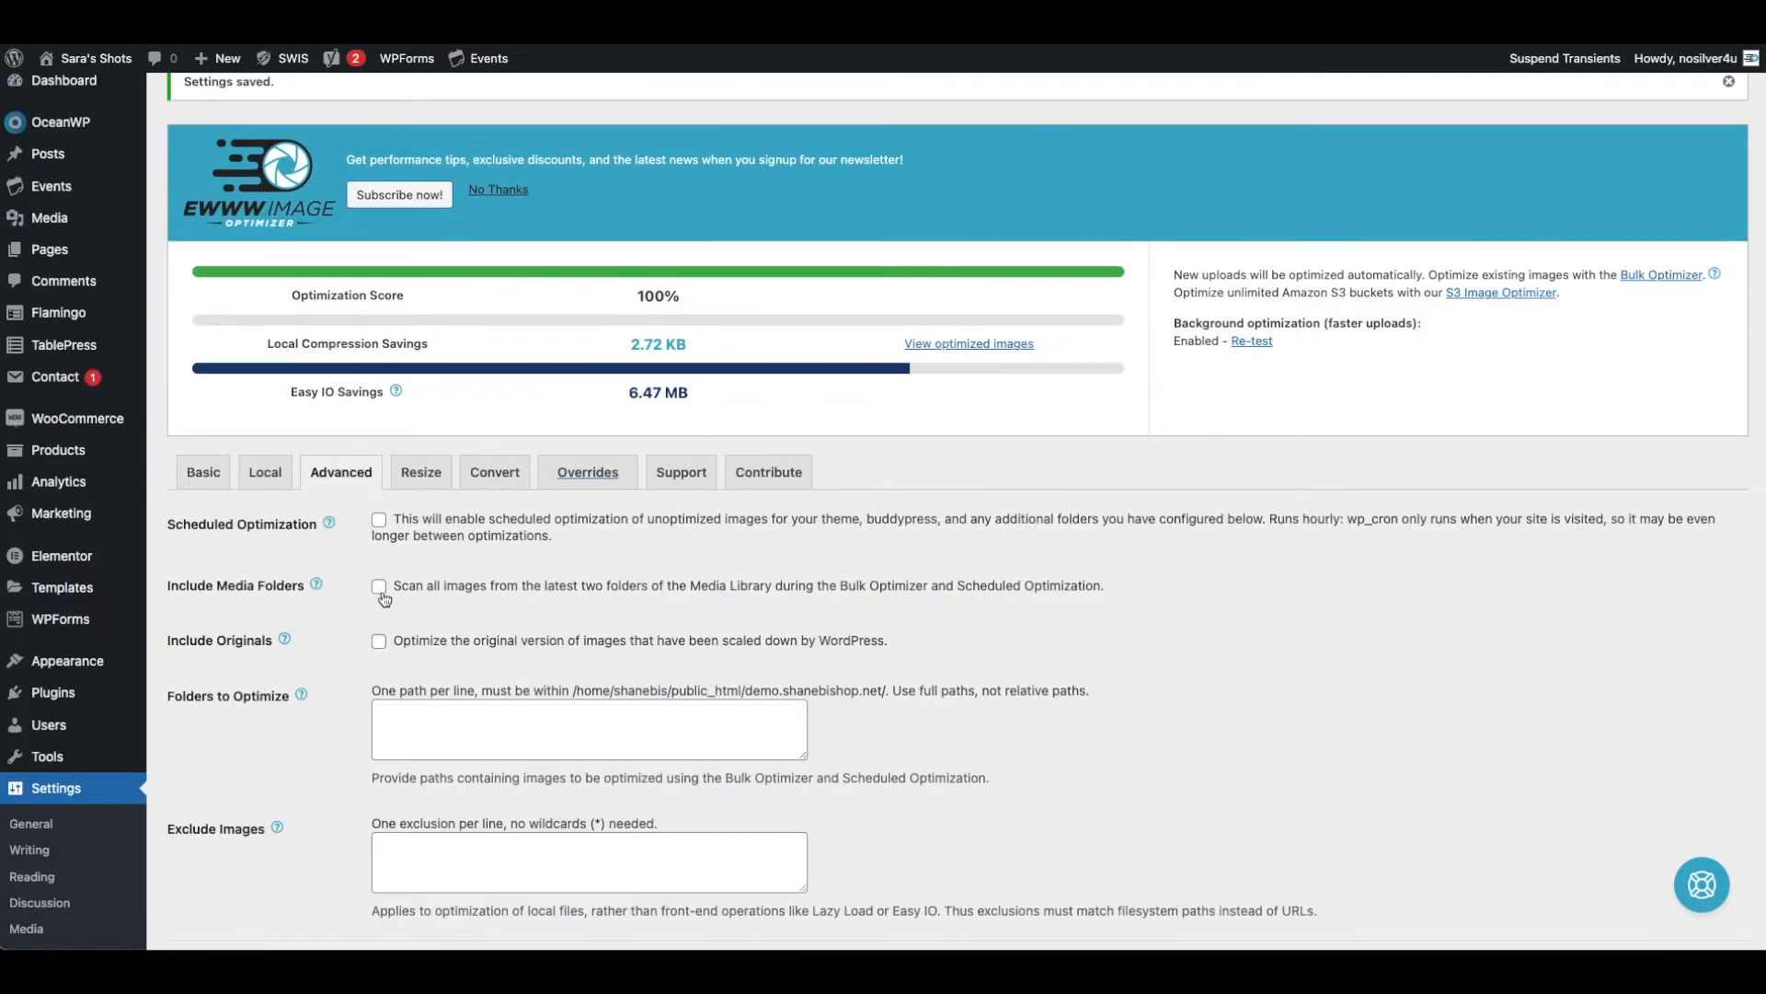
{"action": "left_click", "coordinate": [380, 644]}
{"action": "scroll", "coordinate": [385, 590], "scroll_direction": "down", "scroll_amount": 1}
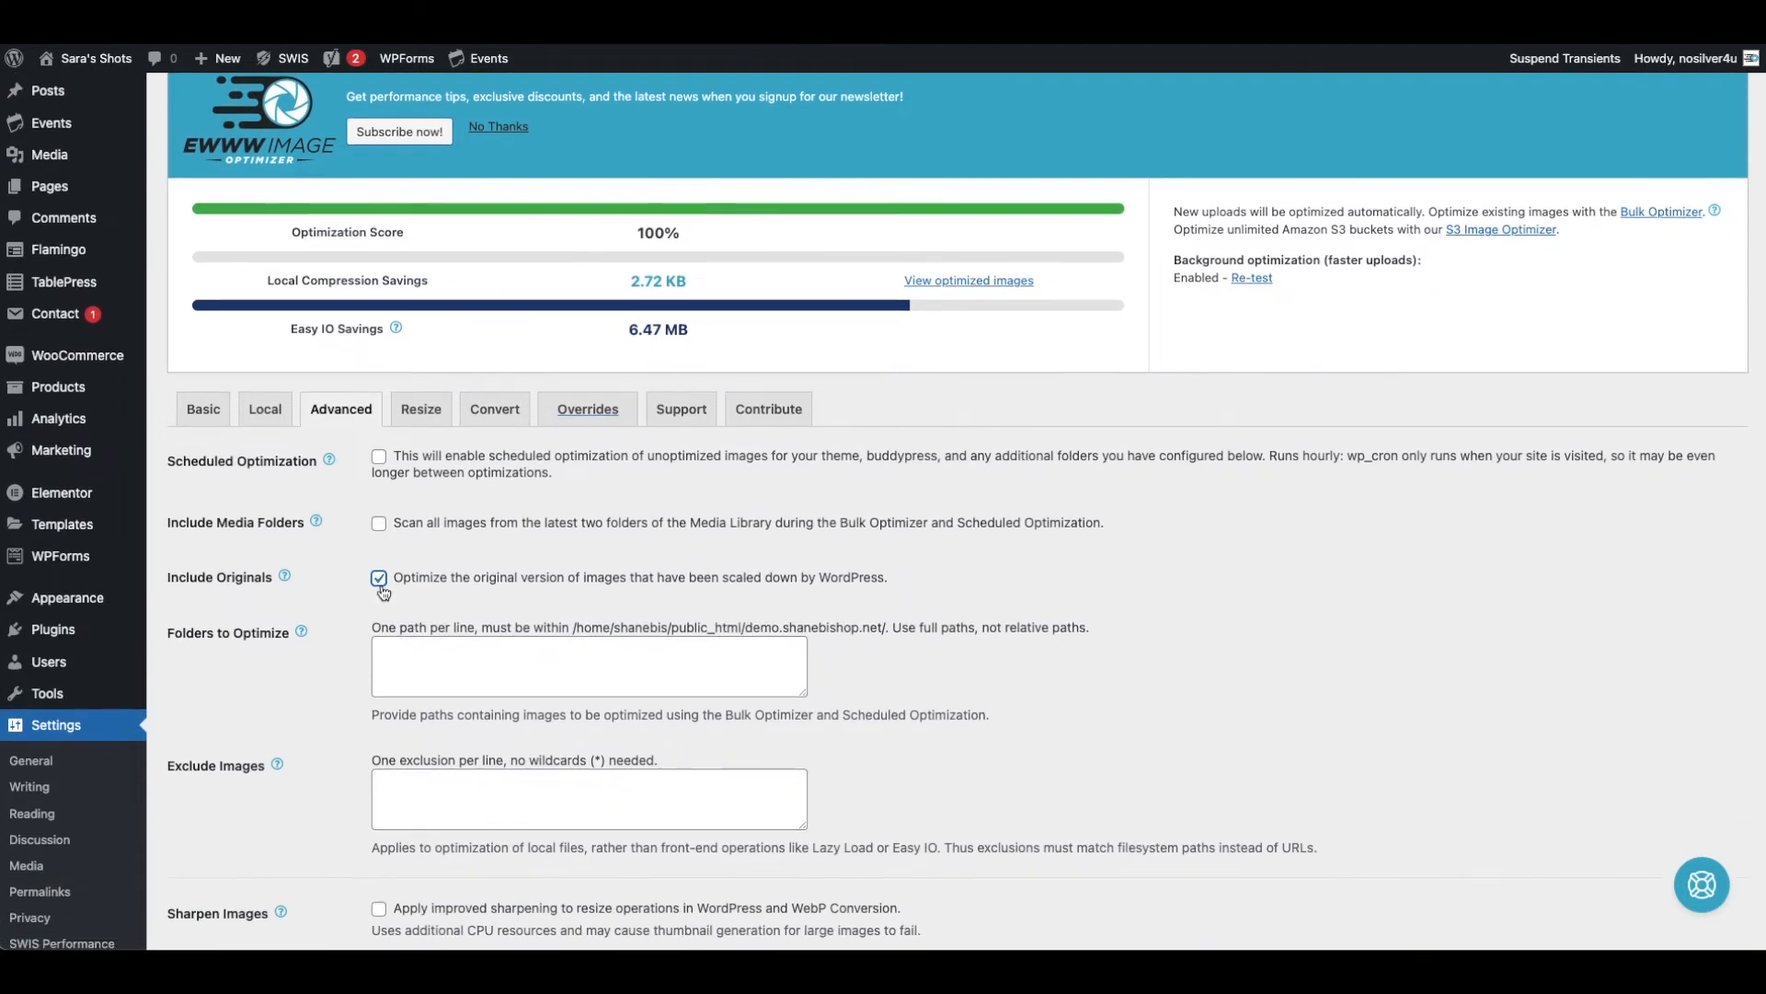
Examine the Folders to Optimize and Exclude Images fields, and compare them with the Easy IO and Lazy Load exclusions in the basic settings
{"action": "left_click", "coordinate": [405, 659]}
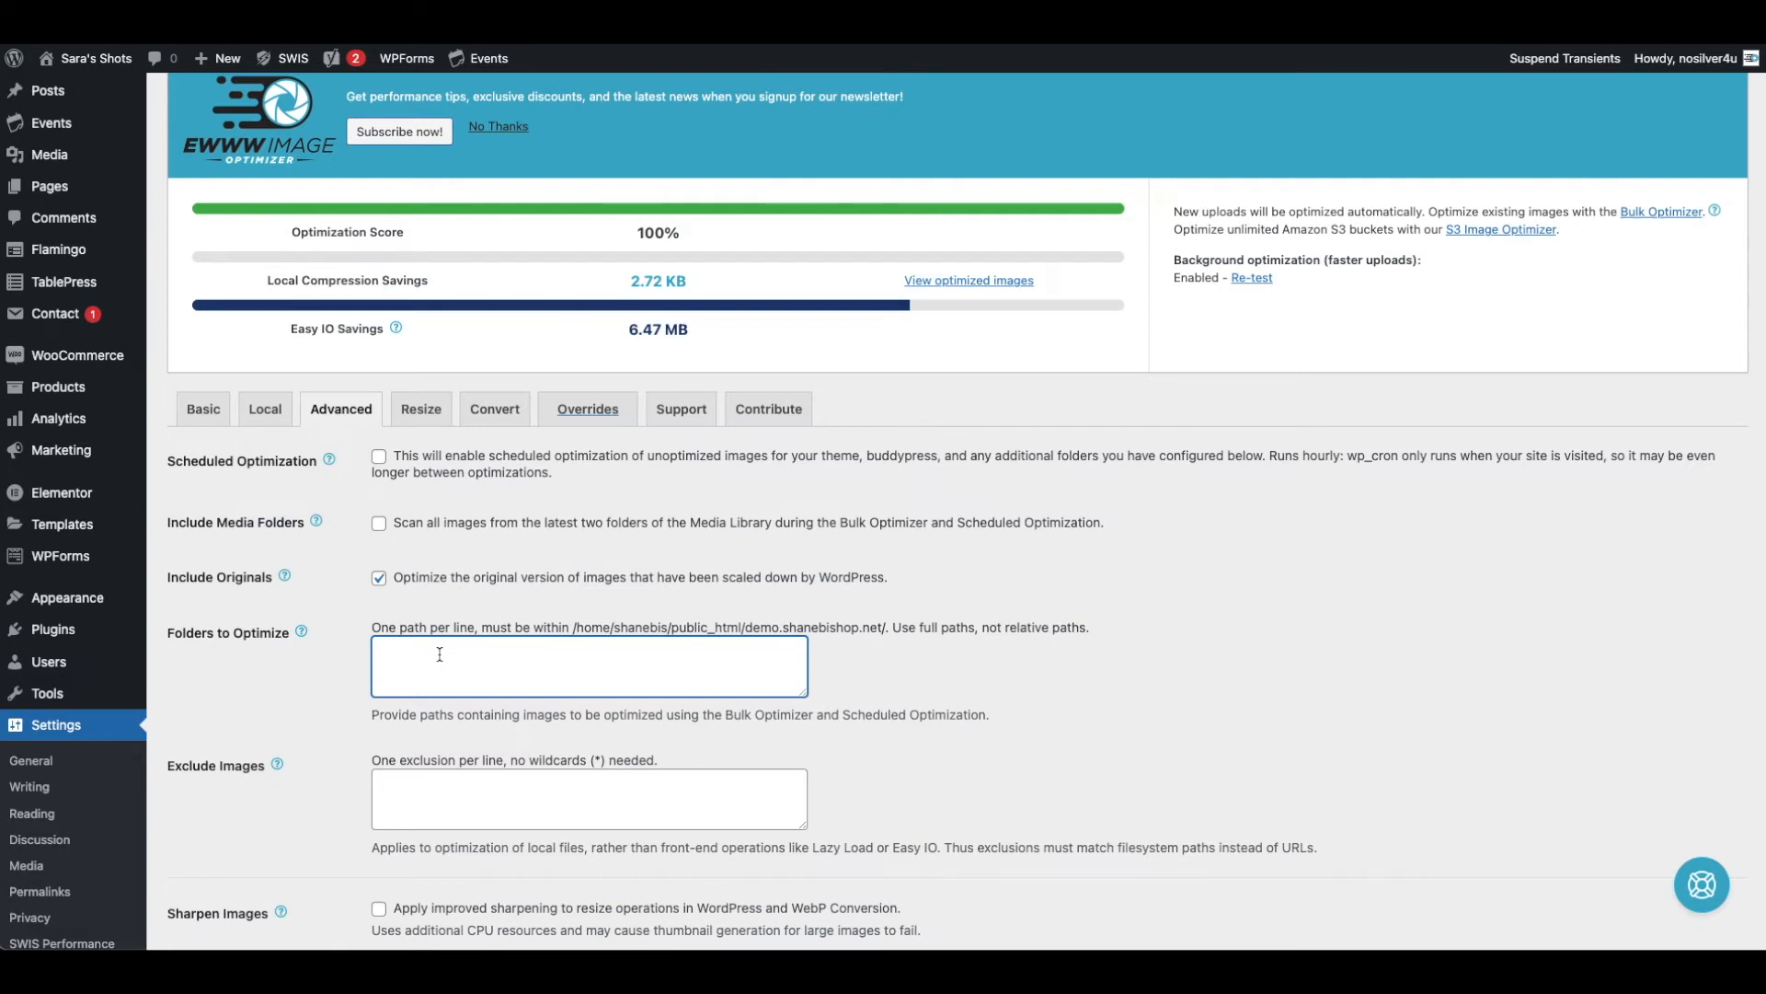
{"action": "left_click_drag", "start_coordinate": [576, 627], "coordinate": [686, 627]}
{"action": "left_click_drag", "start_coordinate": [572, 627], "coordinate": [886, 631]}
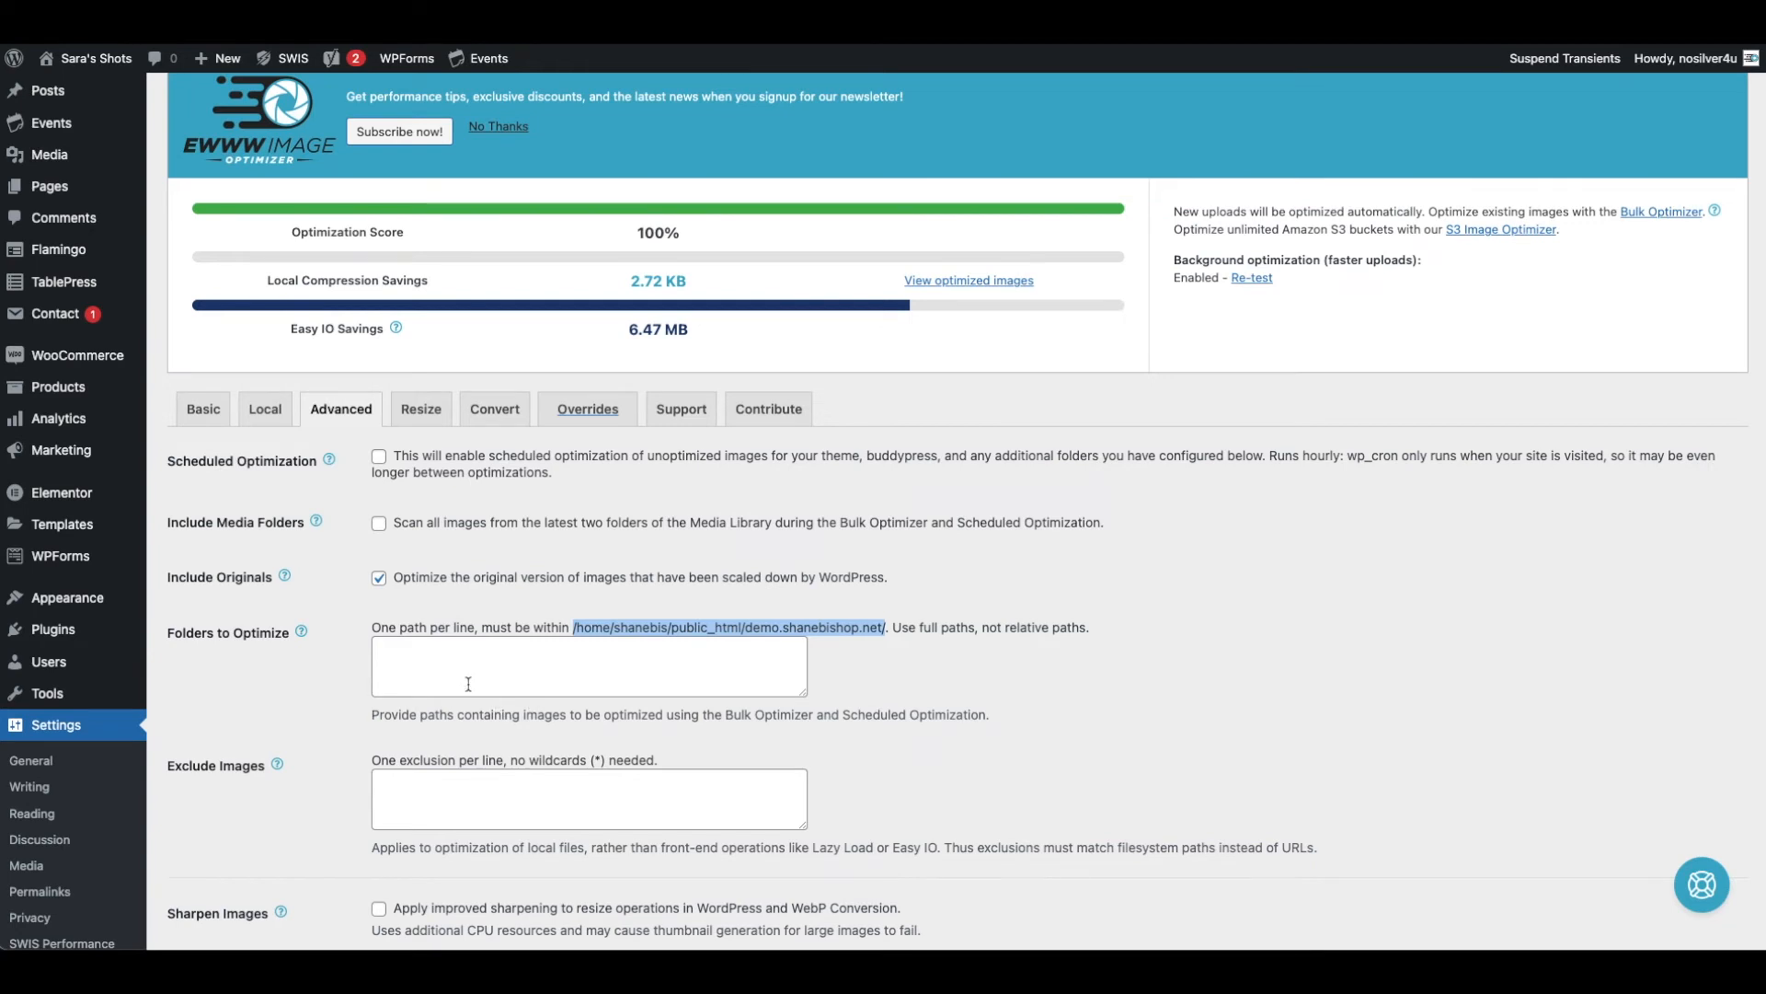
{"action": "left_click", "coordinate": [403, 646]}
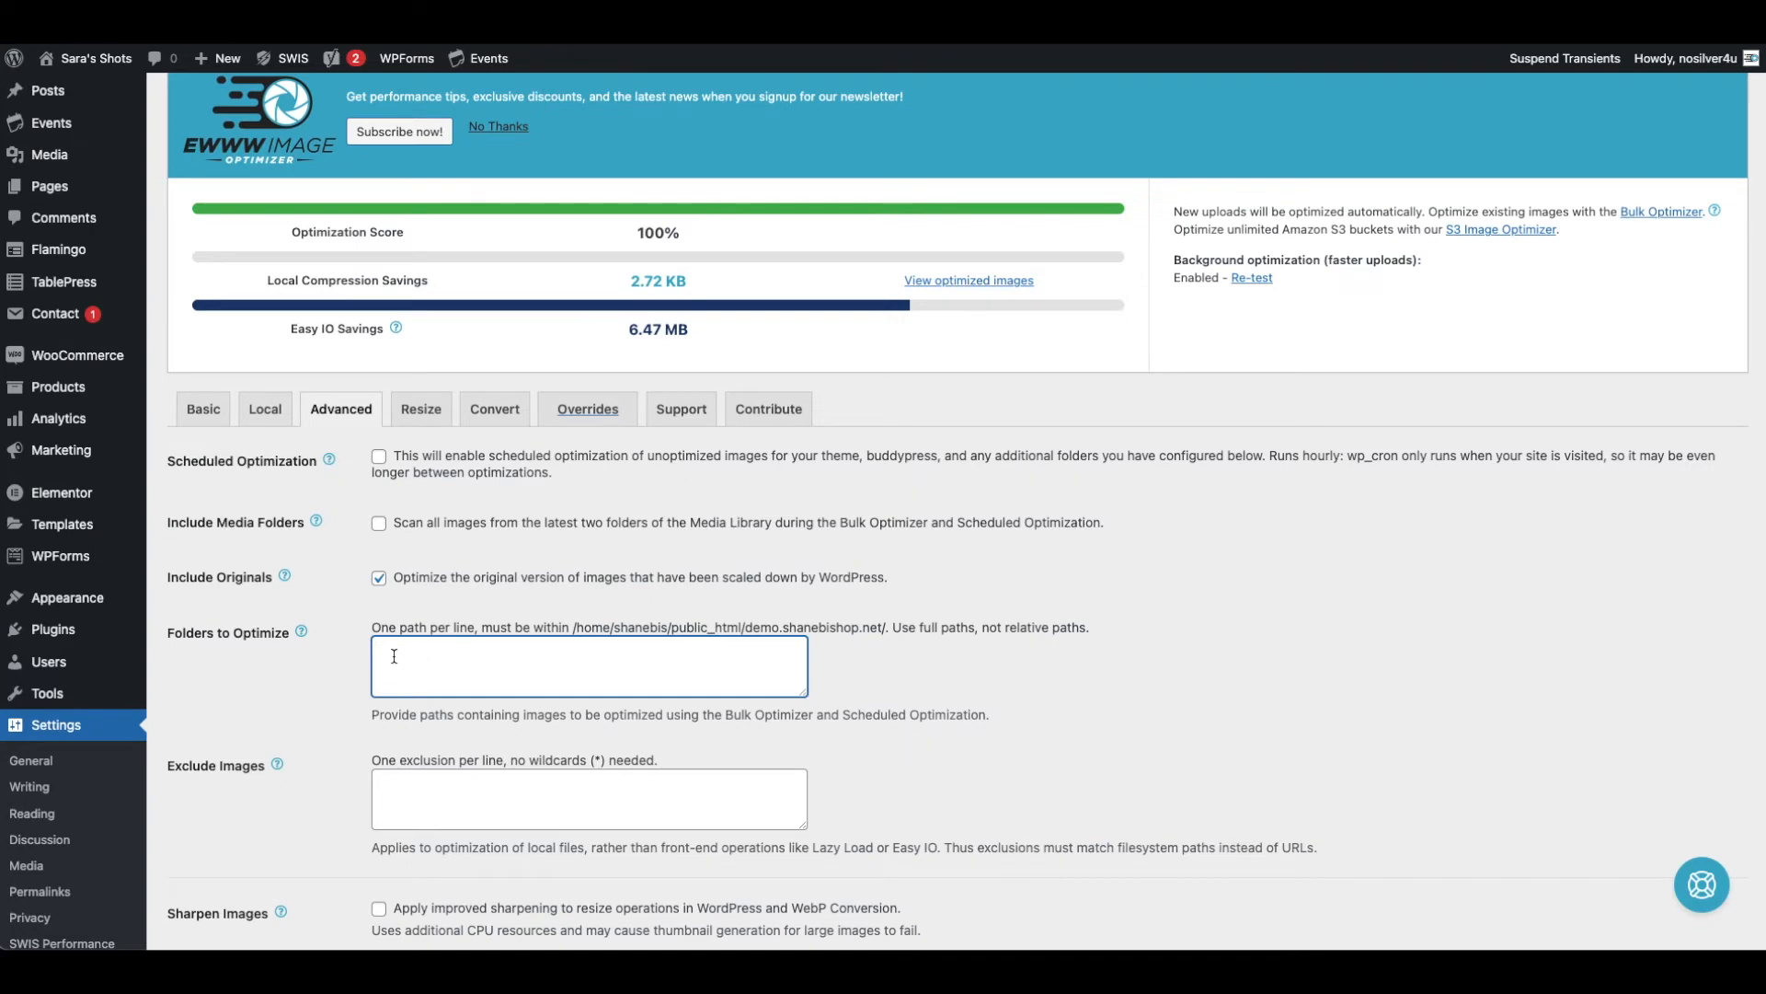
{"action": "scroll", "coordinate": [280, 727], "scroll_direction": "down", "scroll_amount": 3}
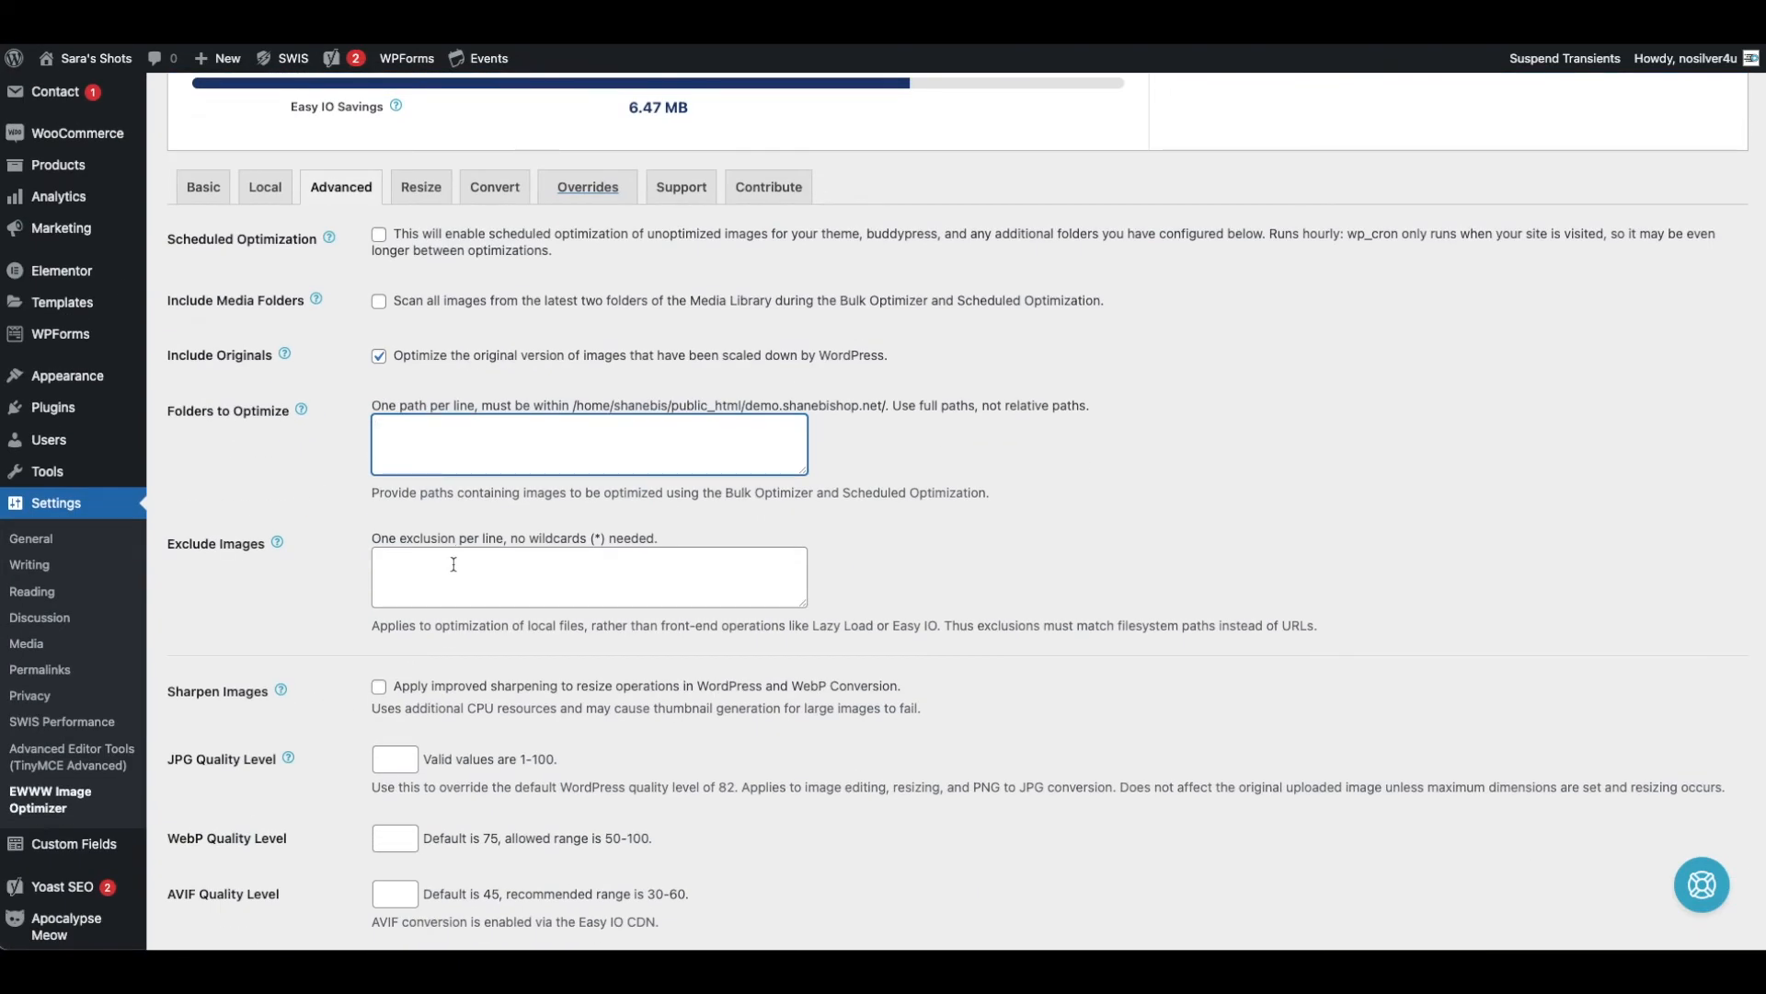
{"action": "left_click", "coordinate": [570, 575]}
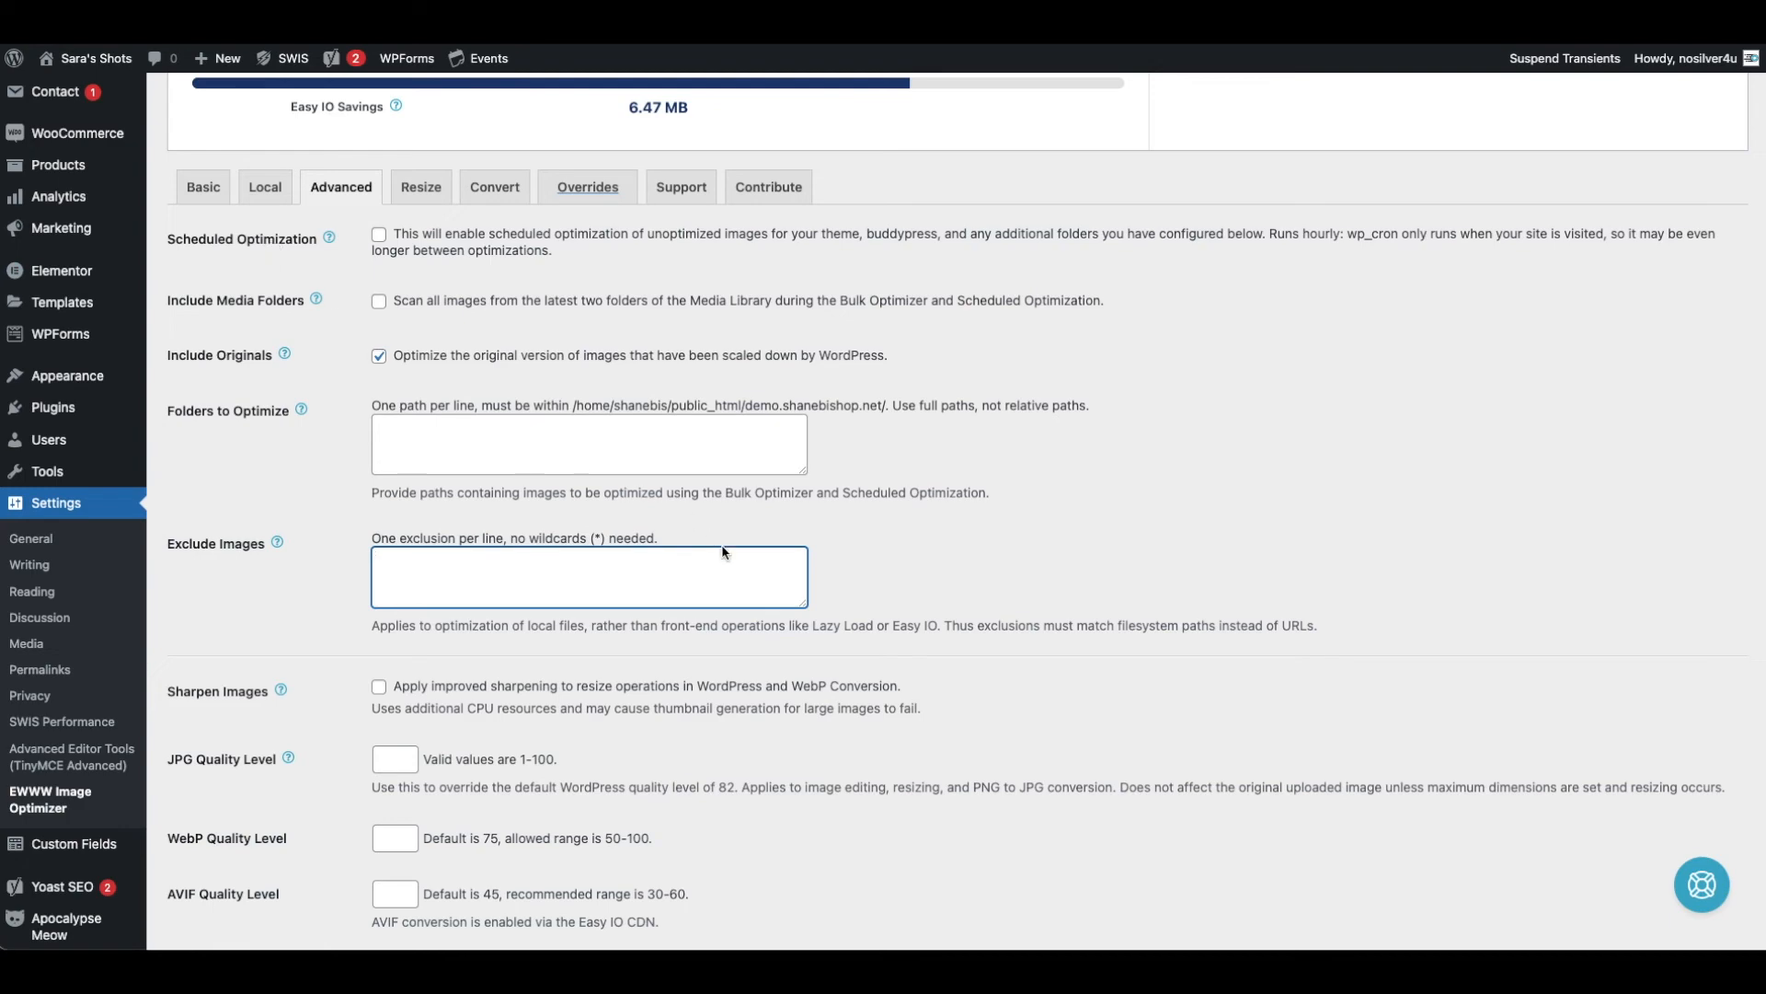
{"action": "left_click", "coordinate": [204, 187]}
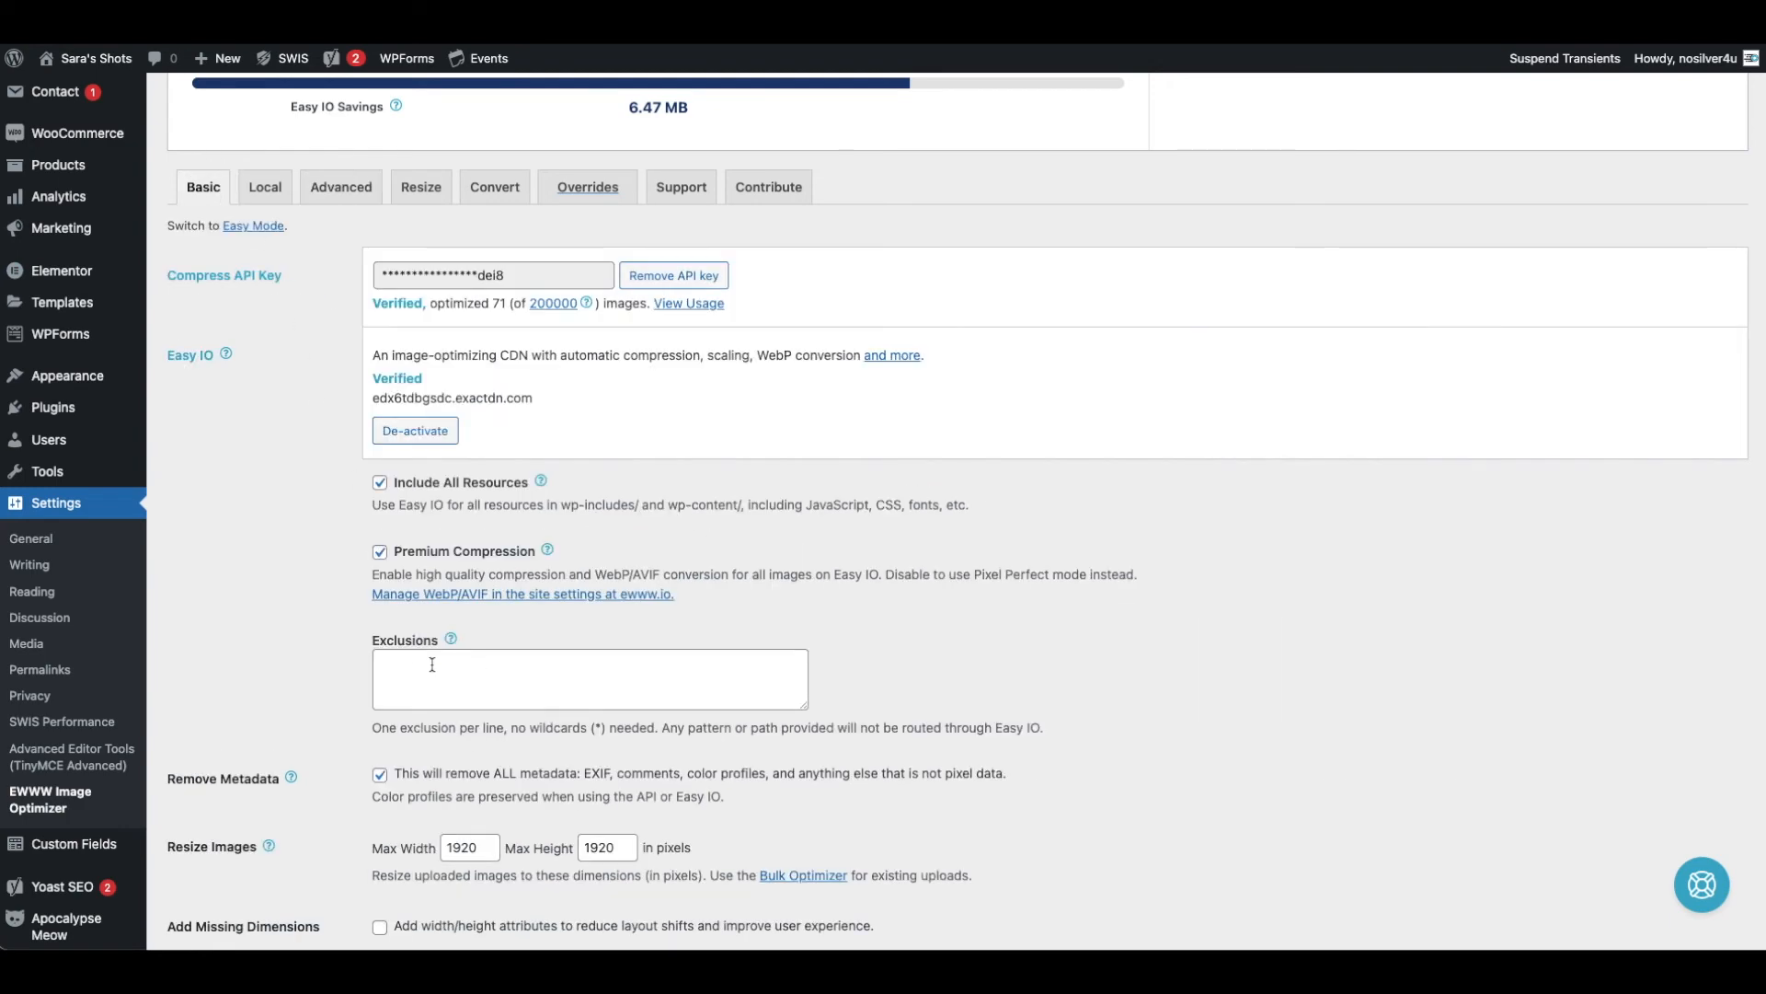
{"action": "scroll", "coordinate": [437, 667], "scroll_direction": "down", "scroll_amount": 5}
{"action": "scroll", "coordinate": [451, 782], "scroll_direction": "down", "scroll_amount": 1}
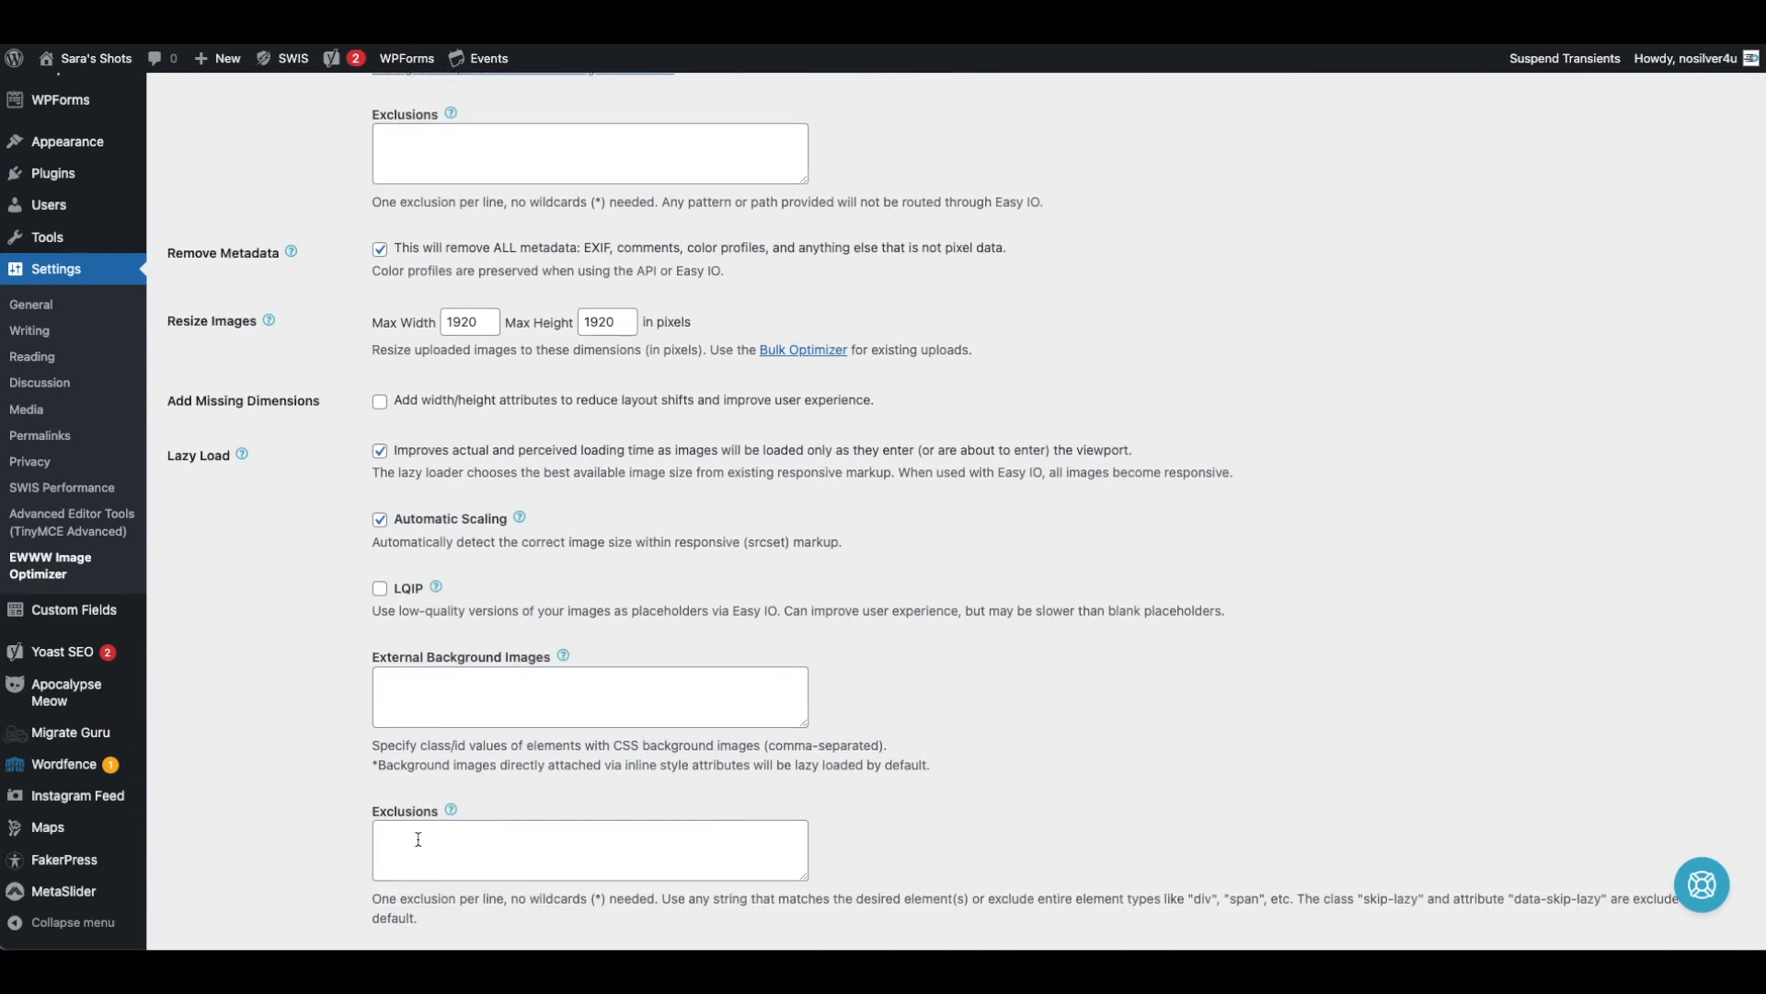
{"action": "scroll", "coordinate": [443, 503], "scroll_direction": "up", "scroll_amount": 1}
{"action": "scroll", "coordinate": [443, 503], "scroll_direction": "up", "scroll_amount": 8}
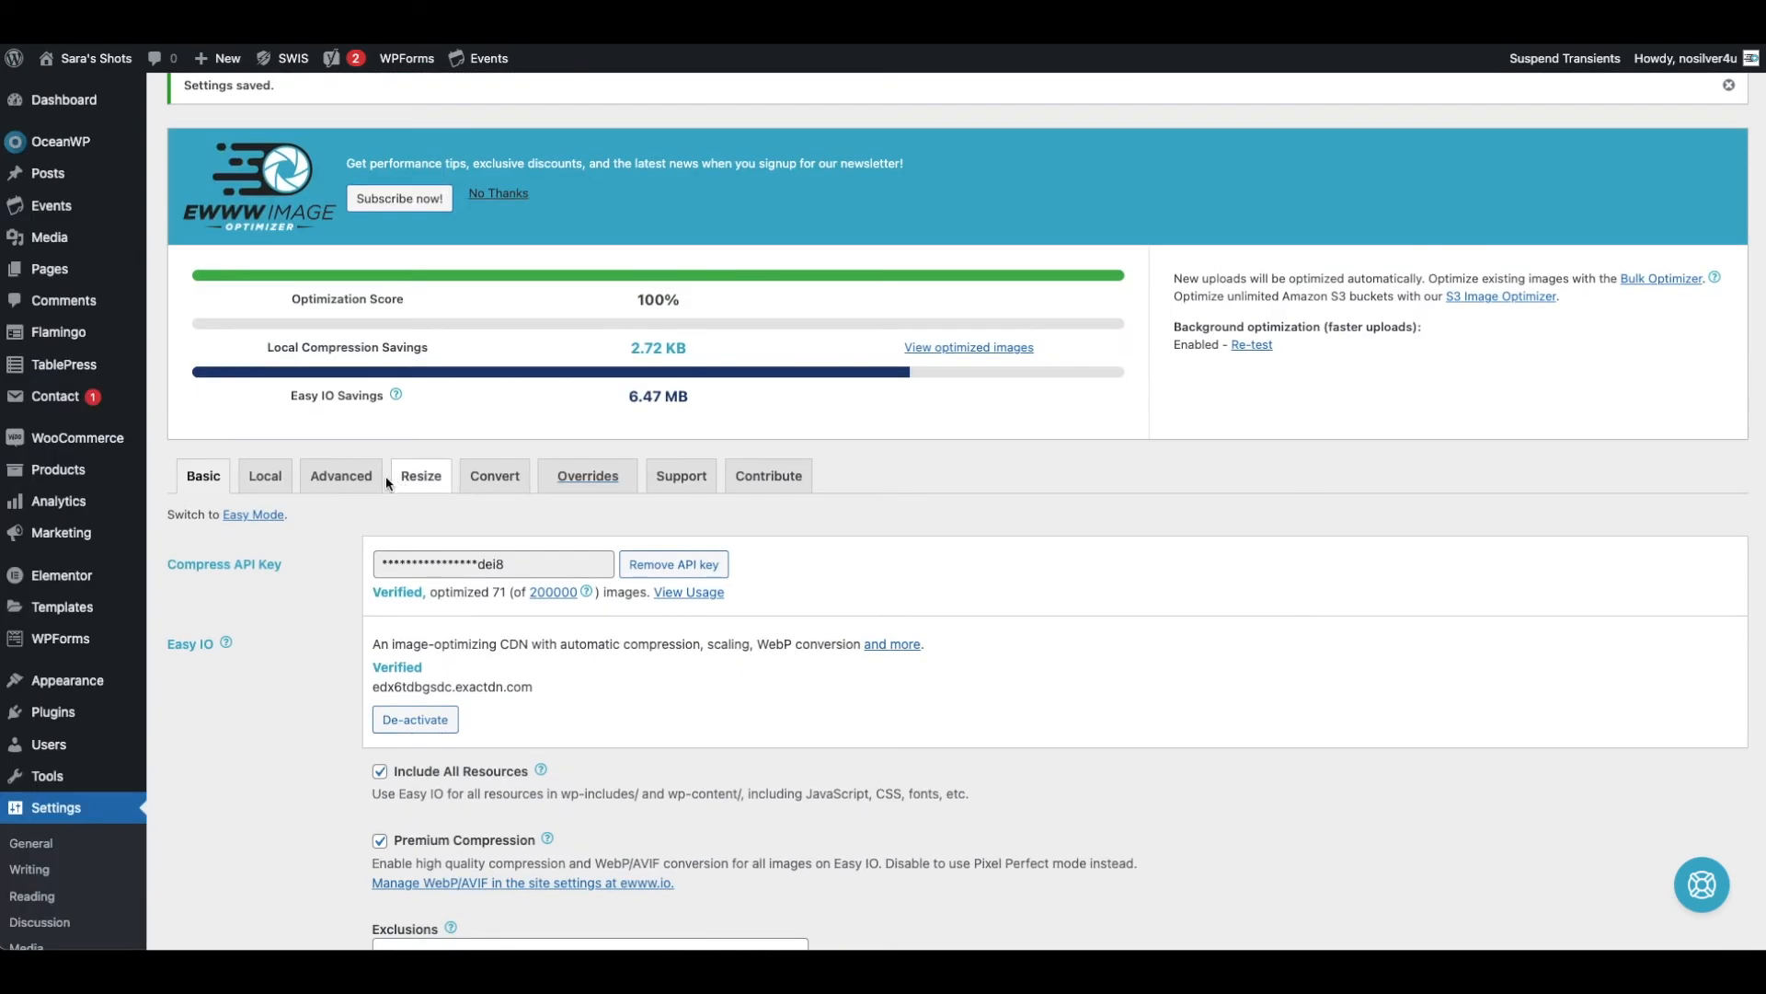
Review the advanced sharpening and quality options, and read the "JPG Quality and WordPress" help article for the JPG Quality Level setting
{"action": "left_click", "coordinate": [340, 476]}
{"action": "scroll", "coordinate": [482, 648], "scroll_direction": "down", "scroll_amount": 5}
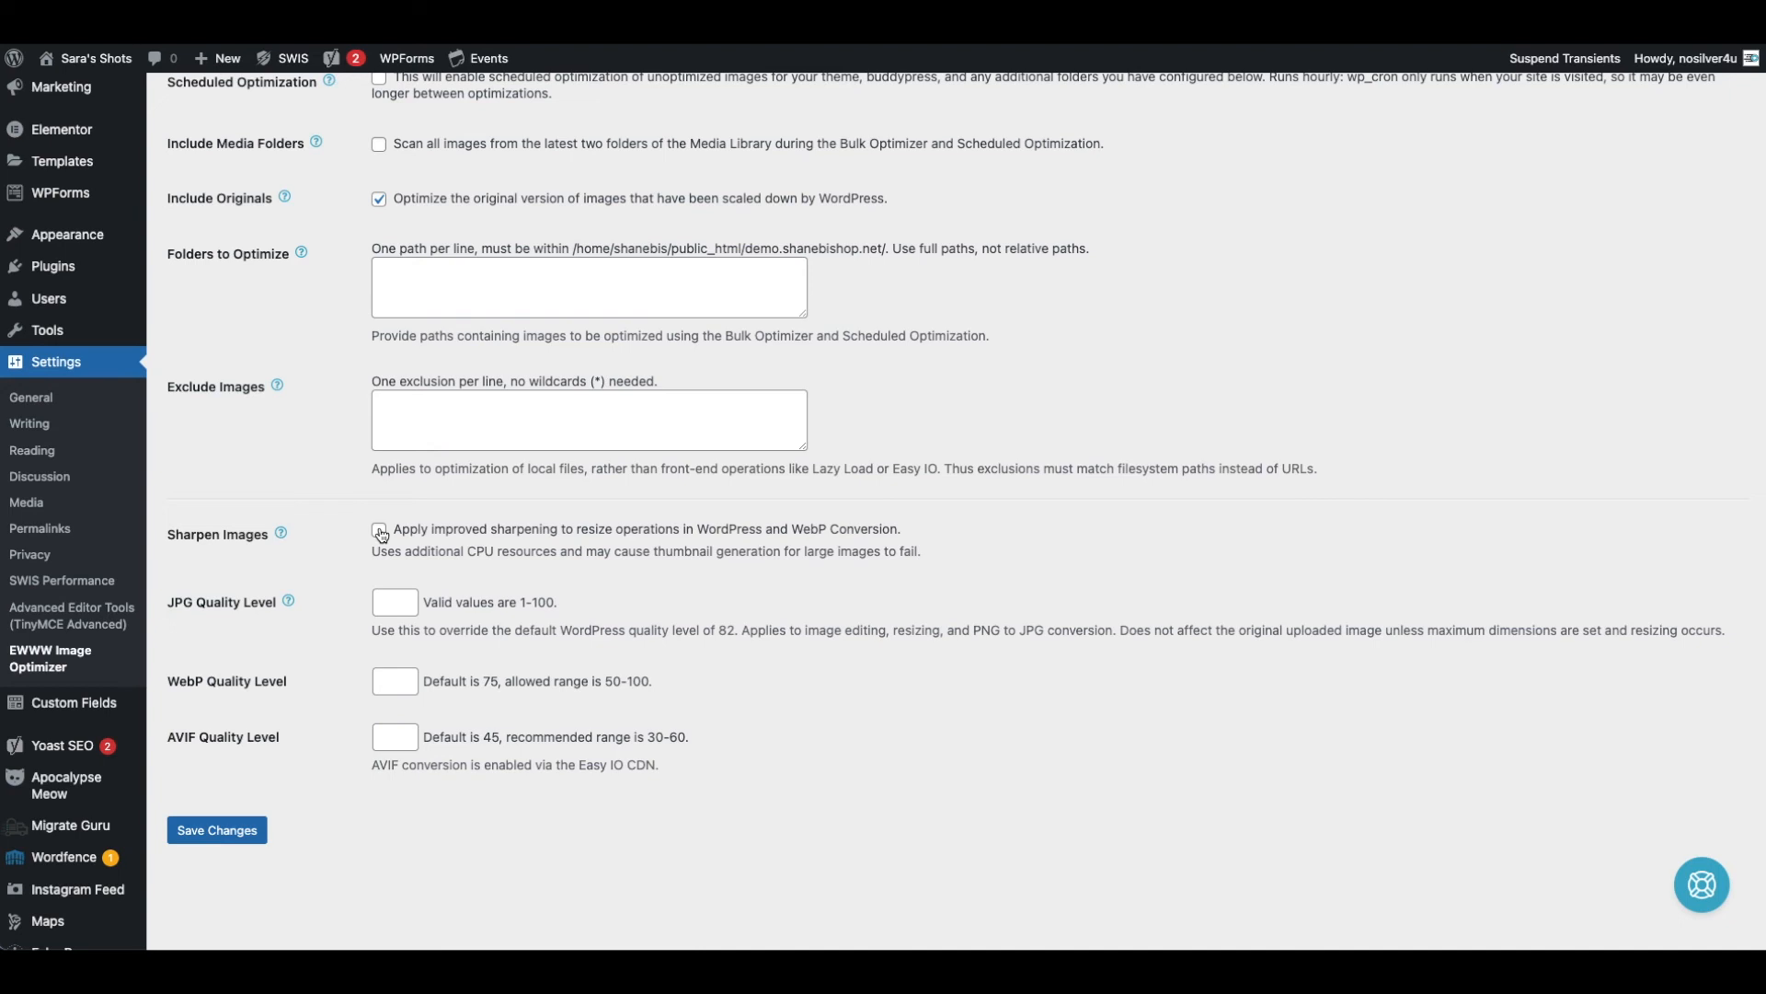
{"action": "left_click", "coordinate": [380, 532]}
{"action": "left_click", "coordinate": [388, 605]}
{"action": "left_click", "coordinate": [288, 602]}
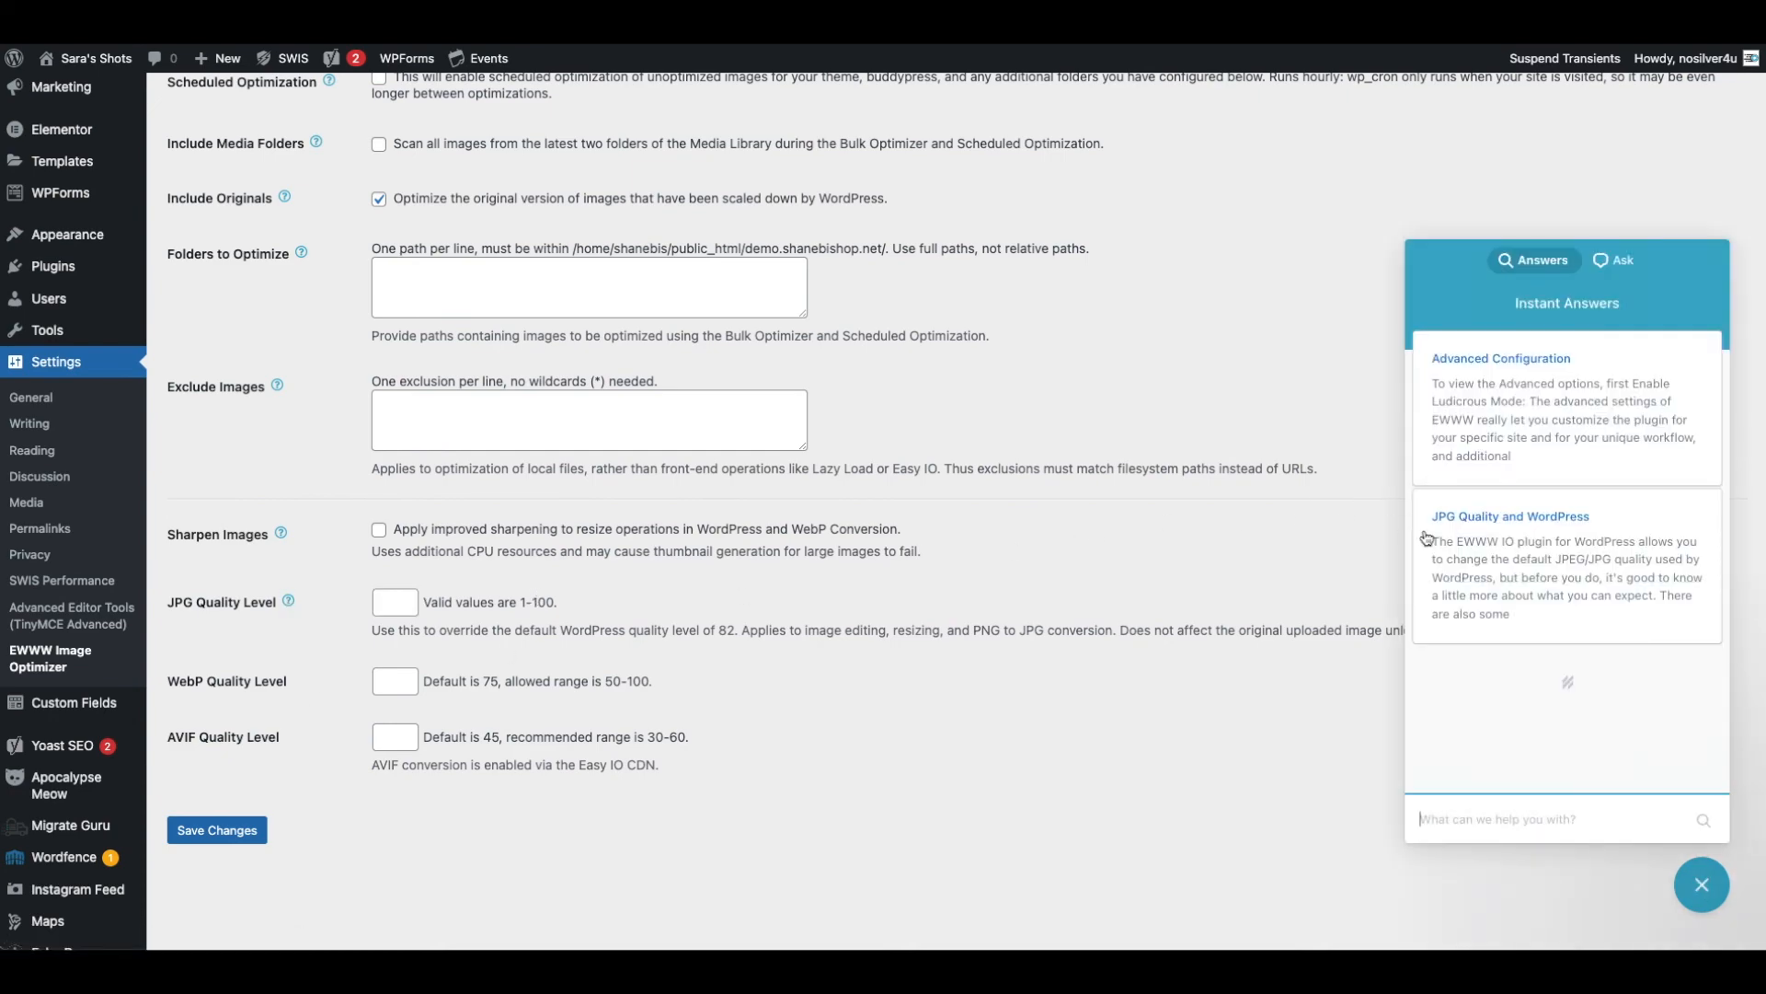
{"action": "left_click", "coordinate": [1519, 526]}
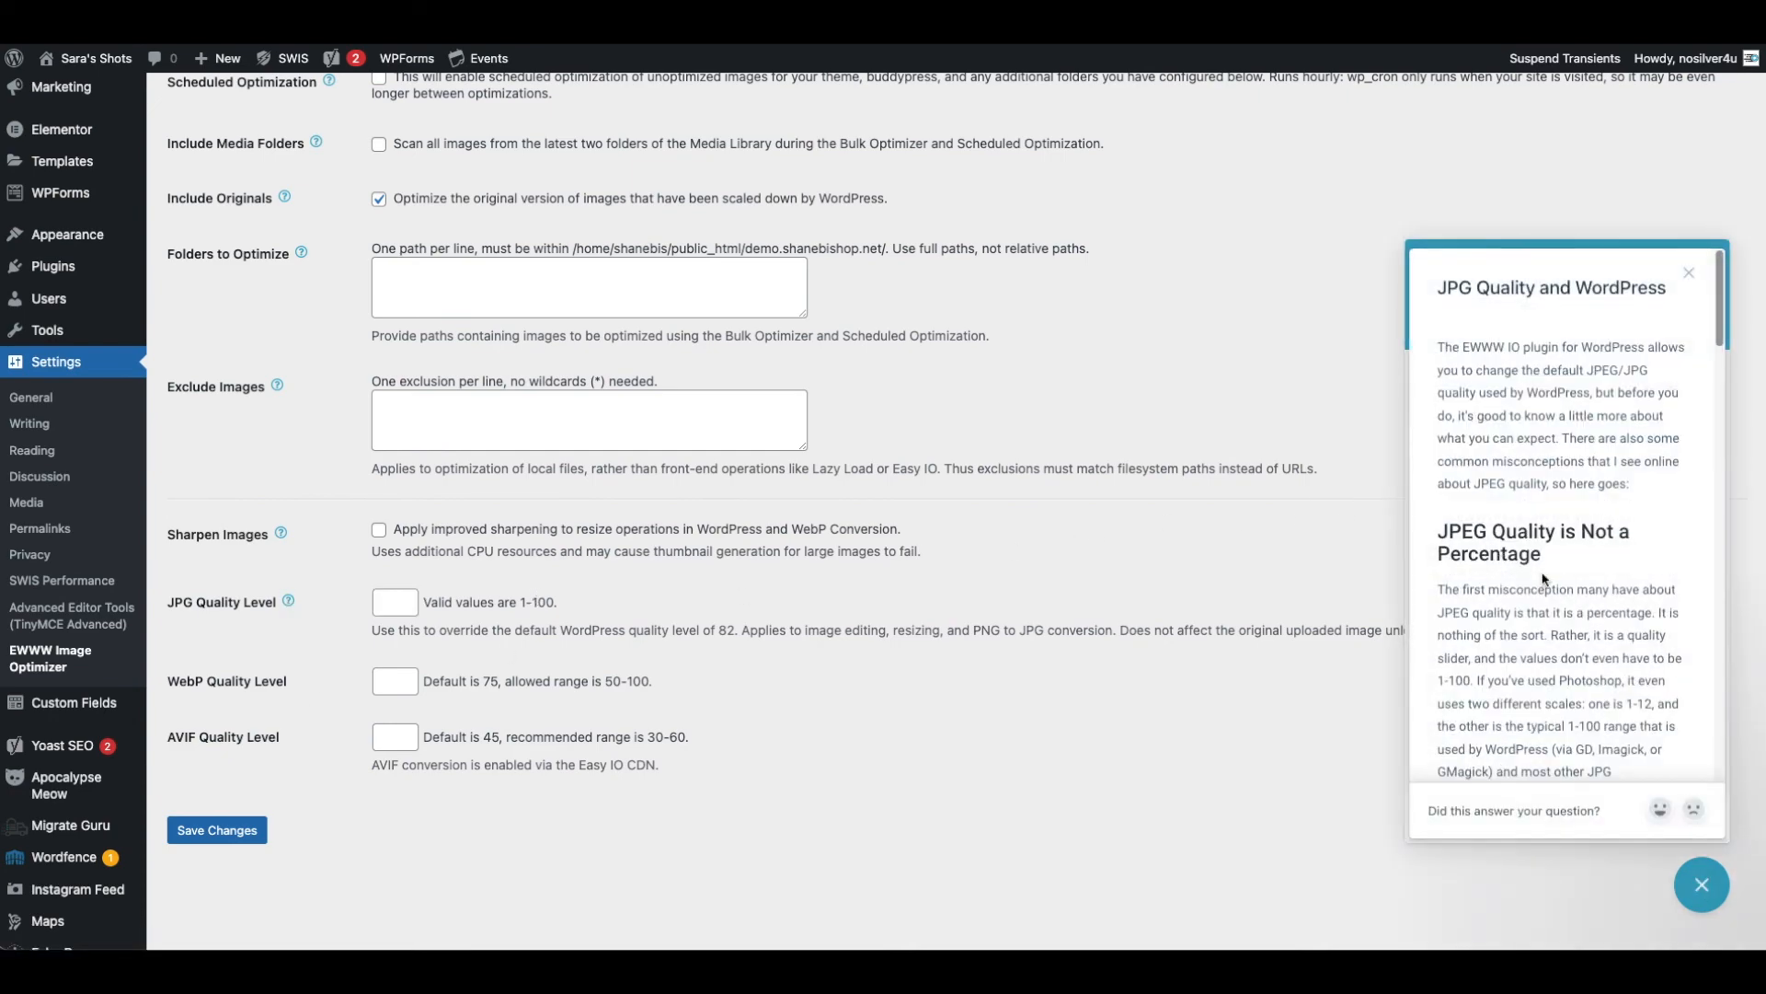
{"action": "scroll", "coordinate": [1539, 577], "scroll_direction": "down", "scroll_amount": 10}
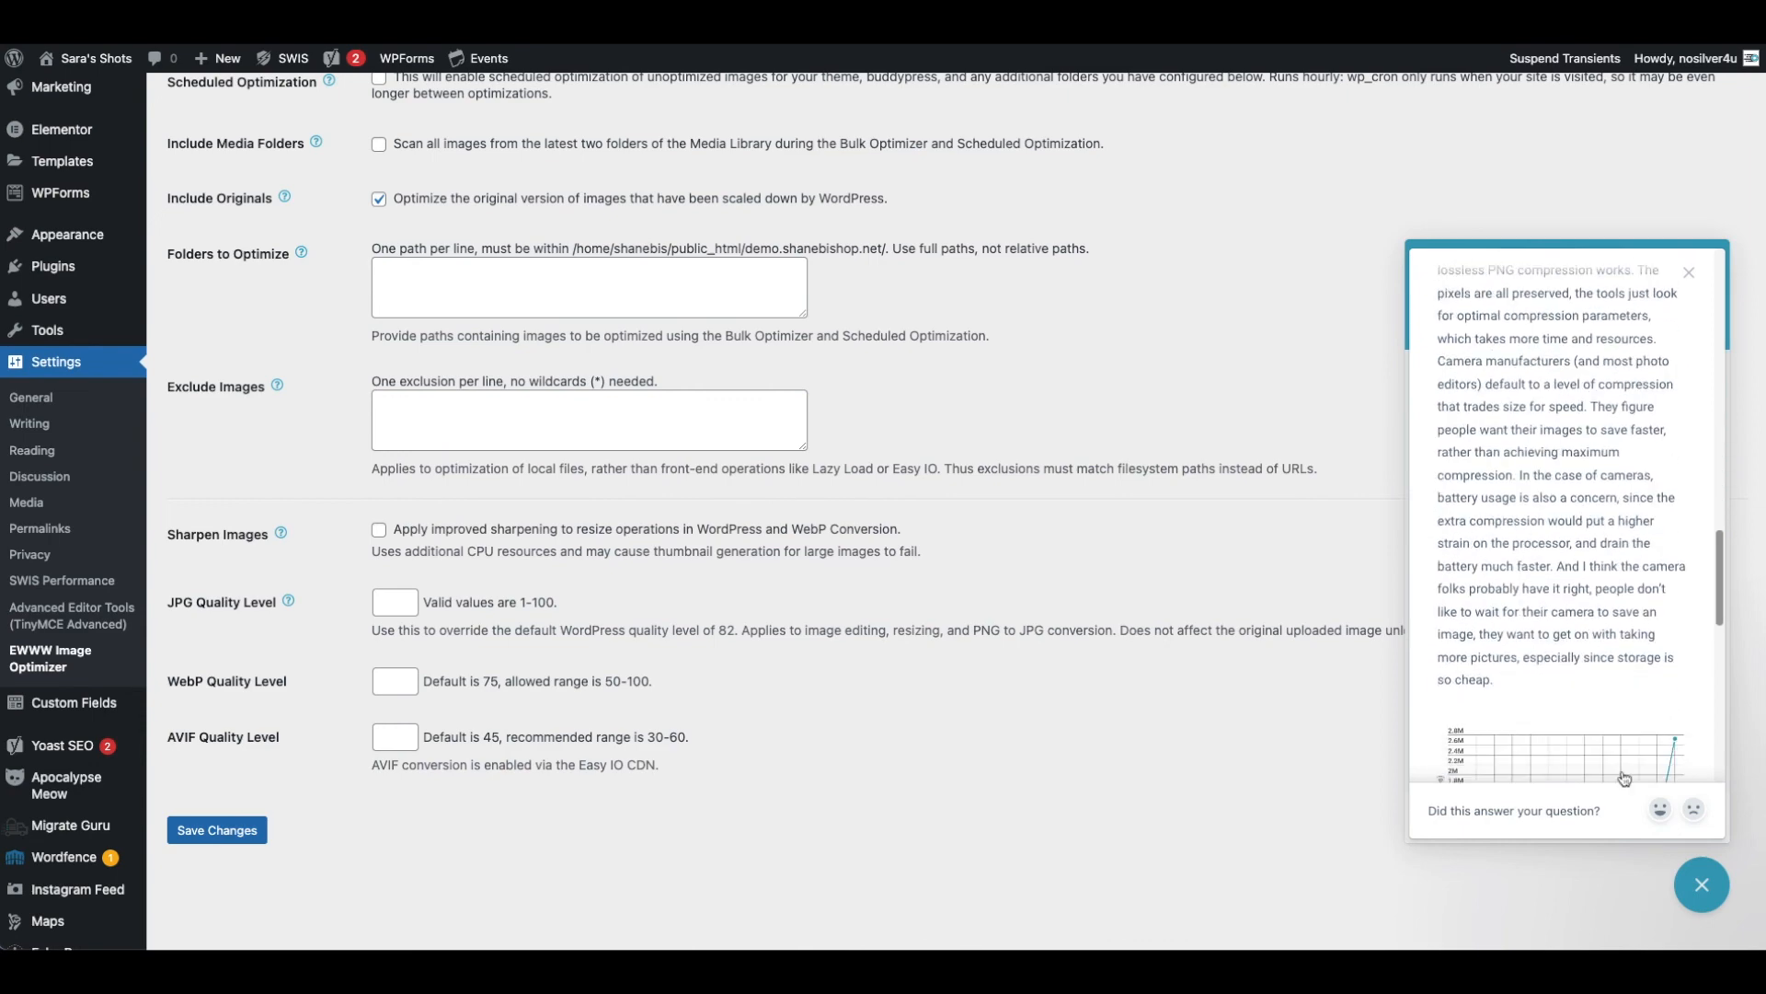
{"action": "left_click", "coordinate": [1703, 887]}
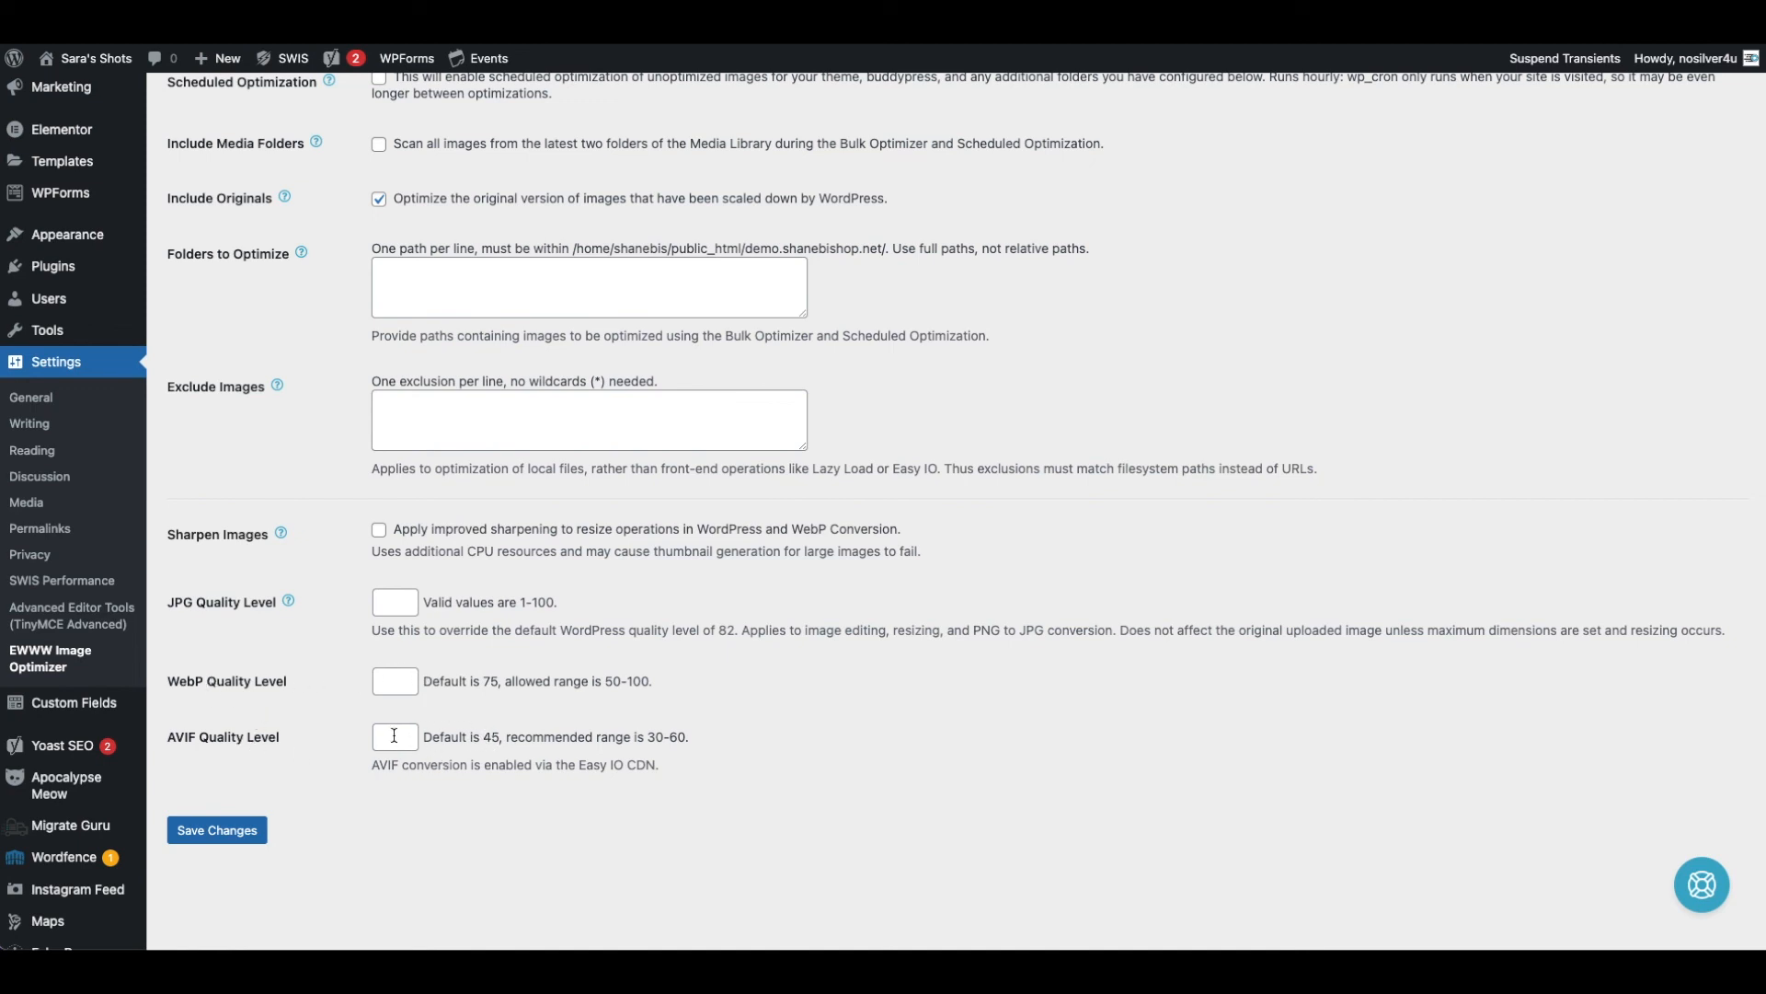
{"action": "scroll", "coordinate": [362, 539], "scroll_direction": "up", "scroll_amount": 1}
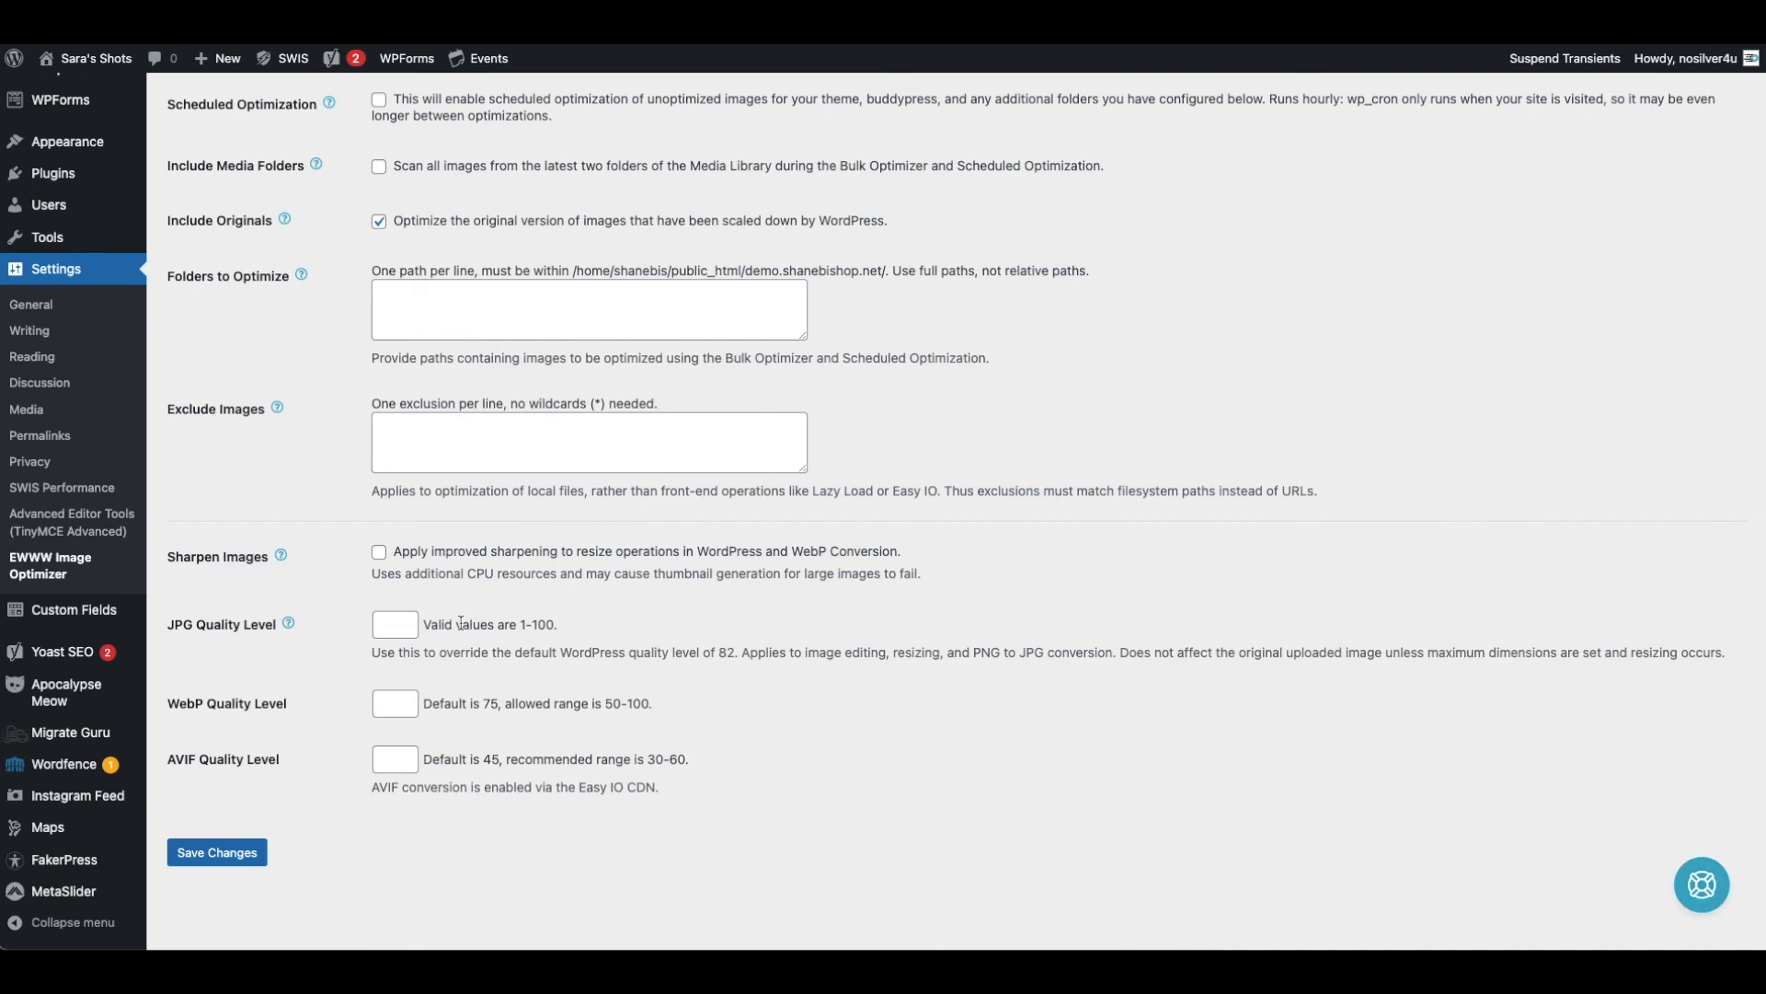
{"action": "scroll", "coordinate": [461, 592], "scroll_direction": "up", "scroll_amount": 4}
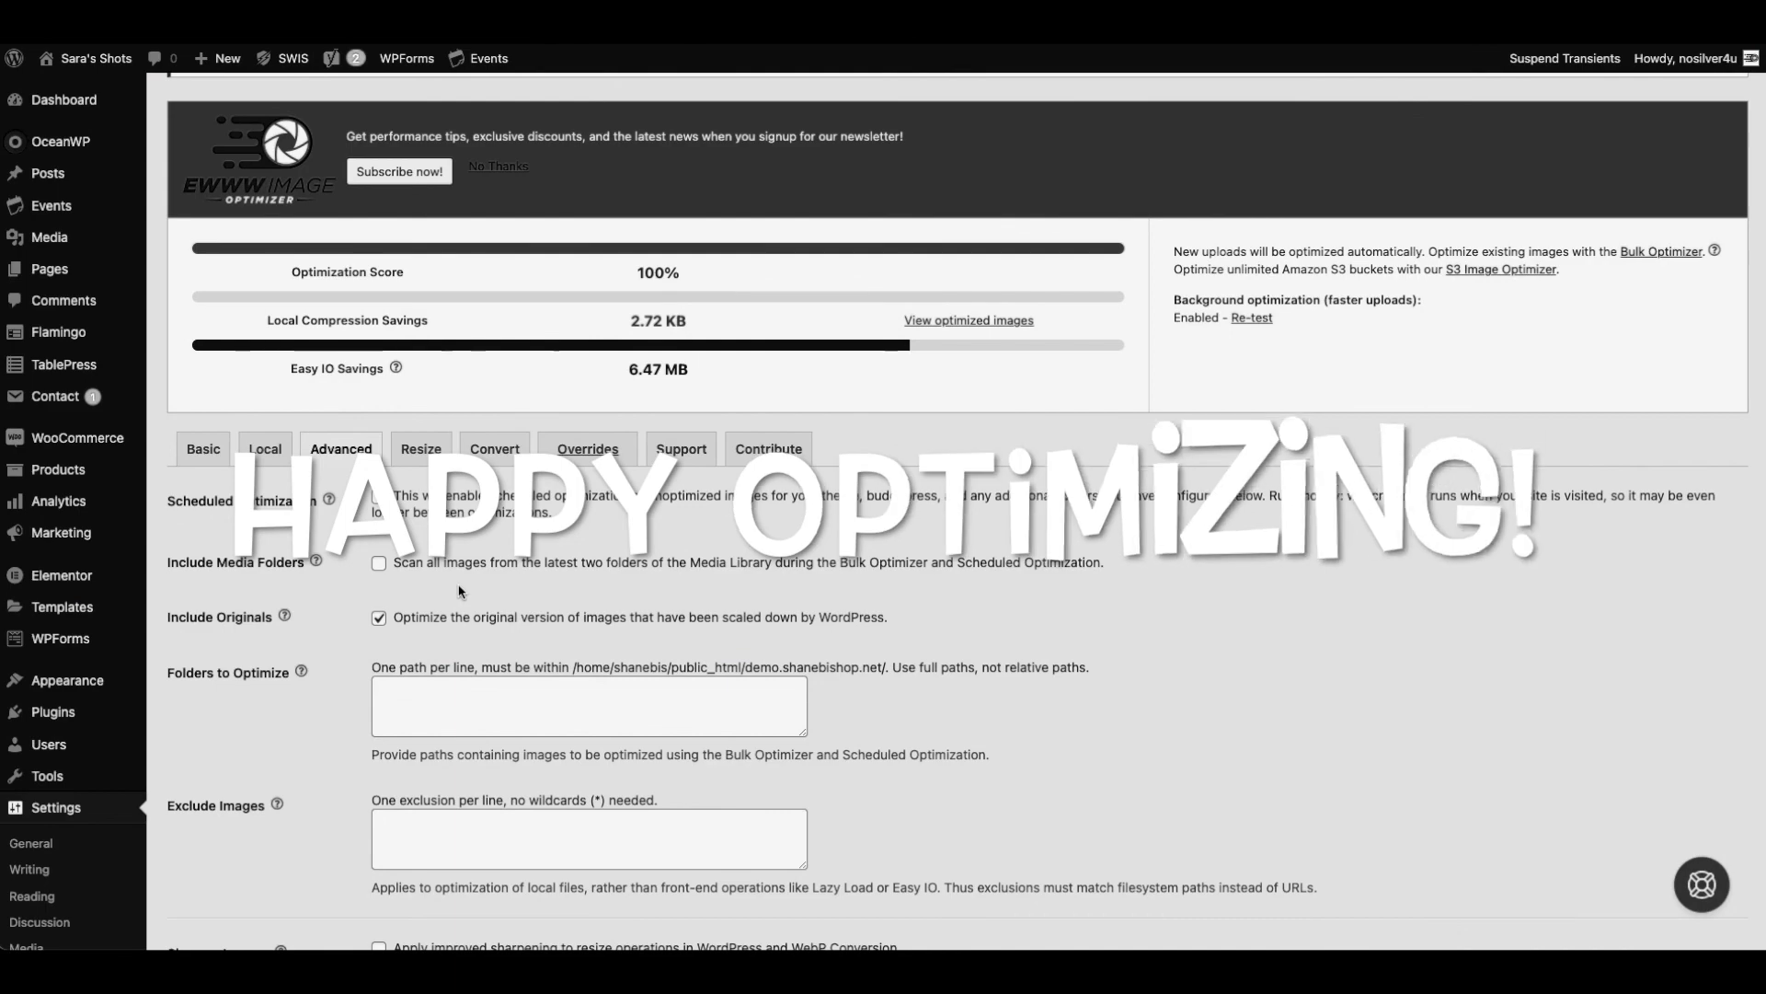